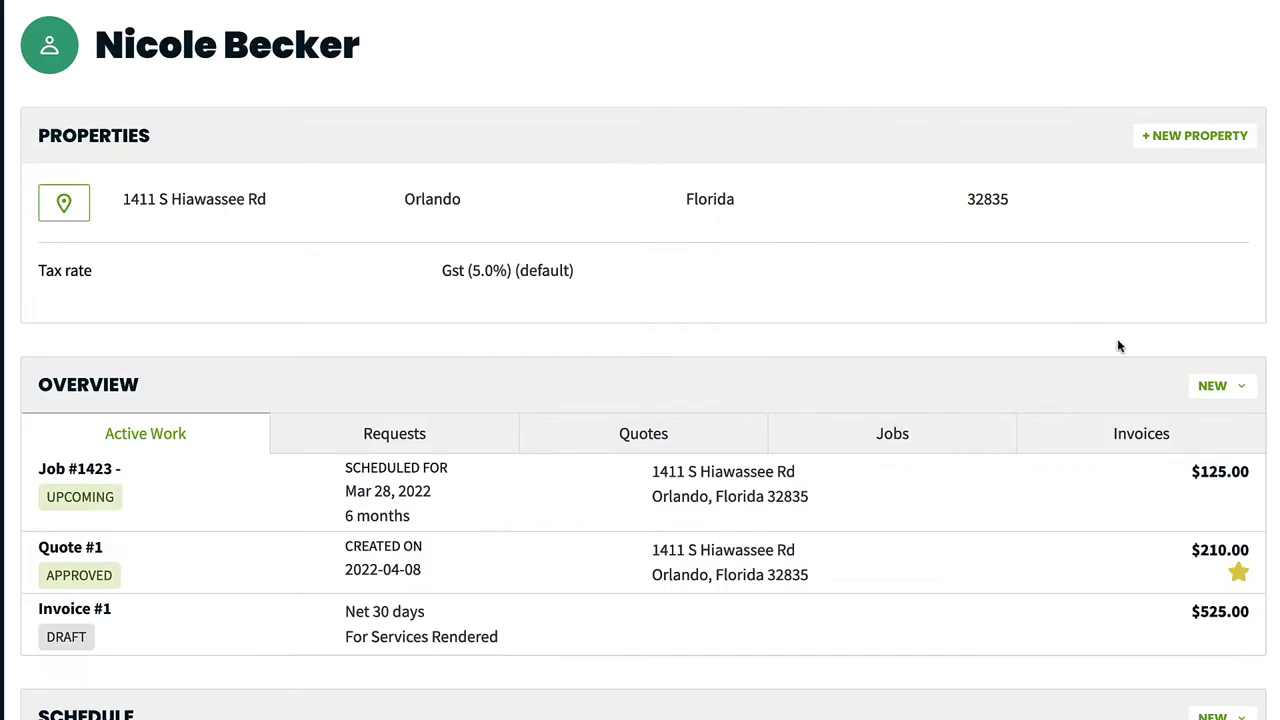
Start new job #1428 from the April 2022 schedule's create options
left_click(1205, 387)
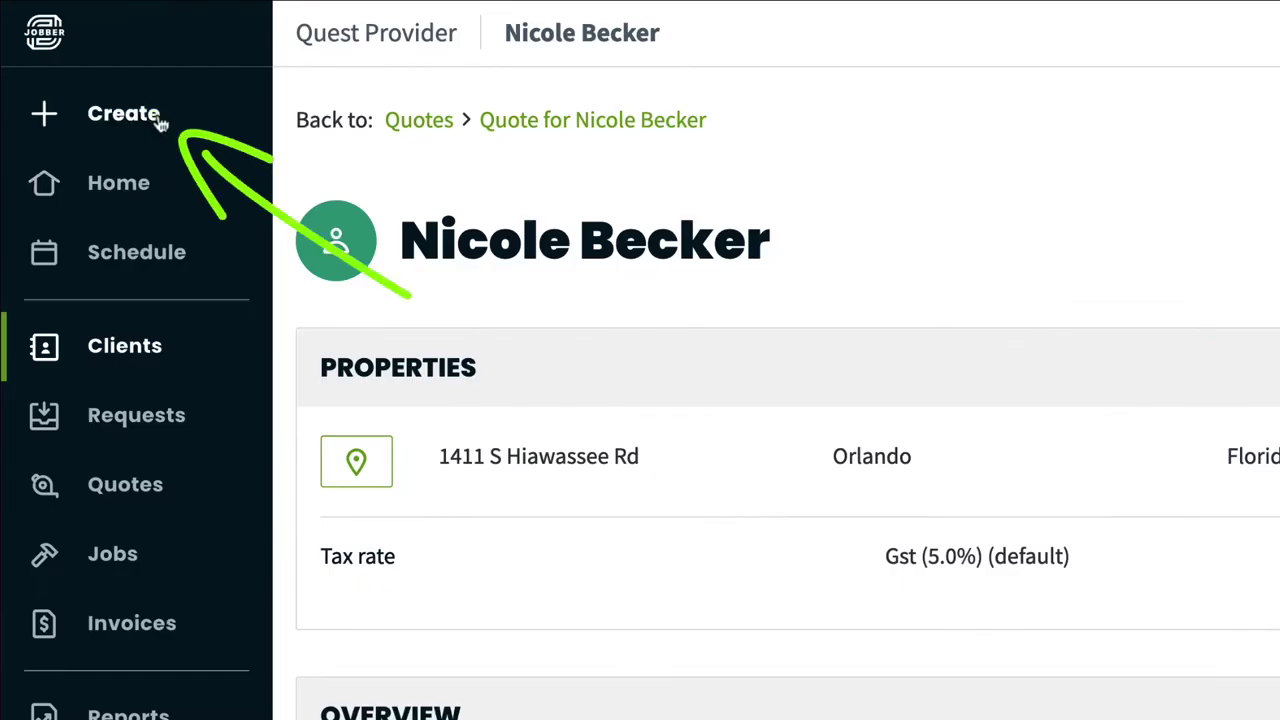
left_click(157, 120)
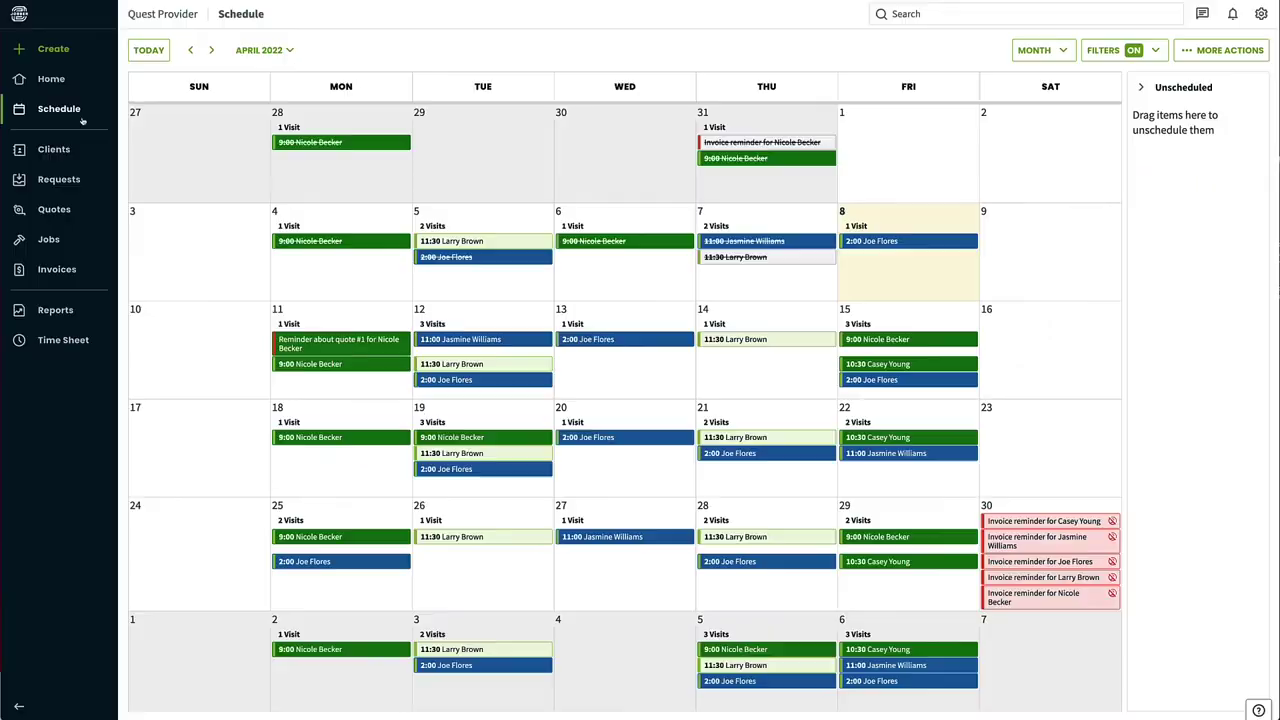
left_click(1223, 50)
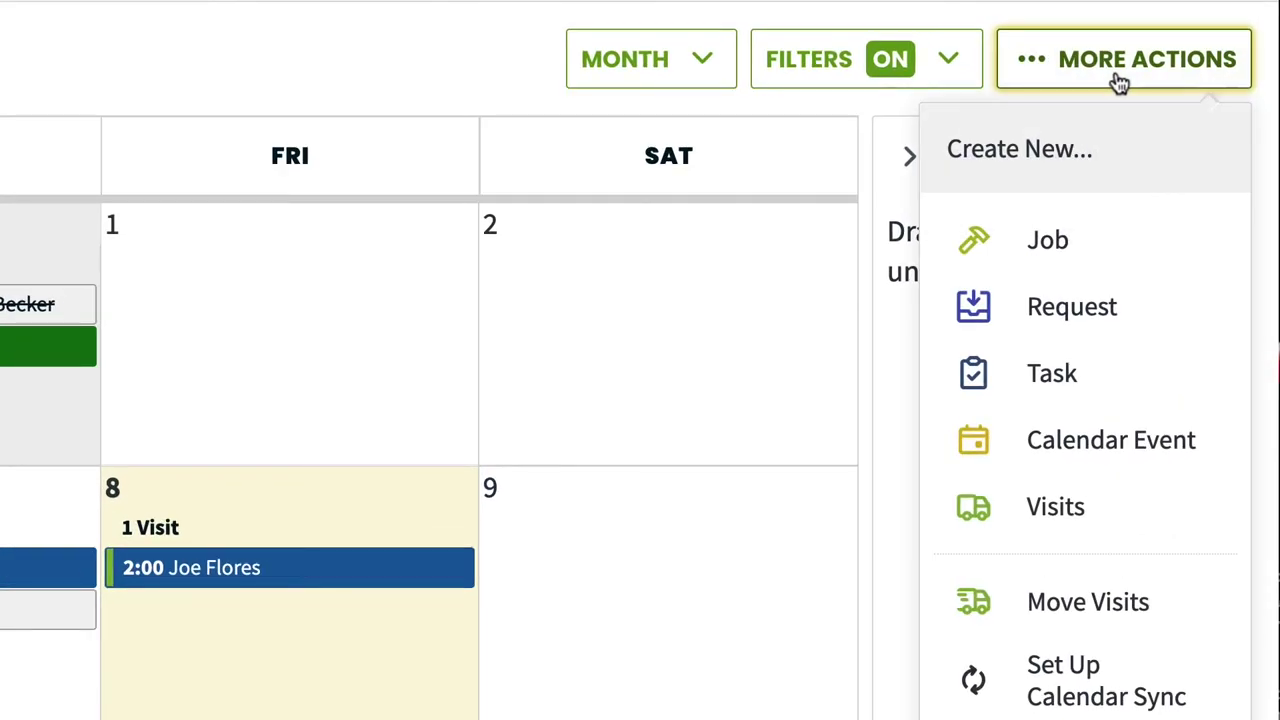
left_click(1122, 236)
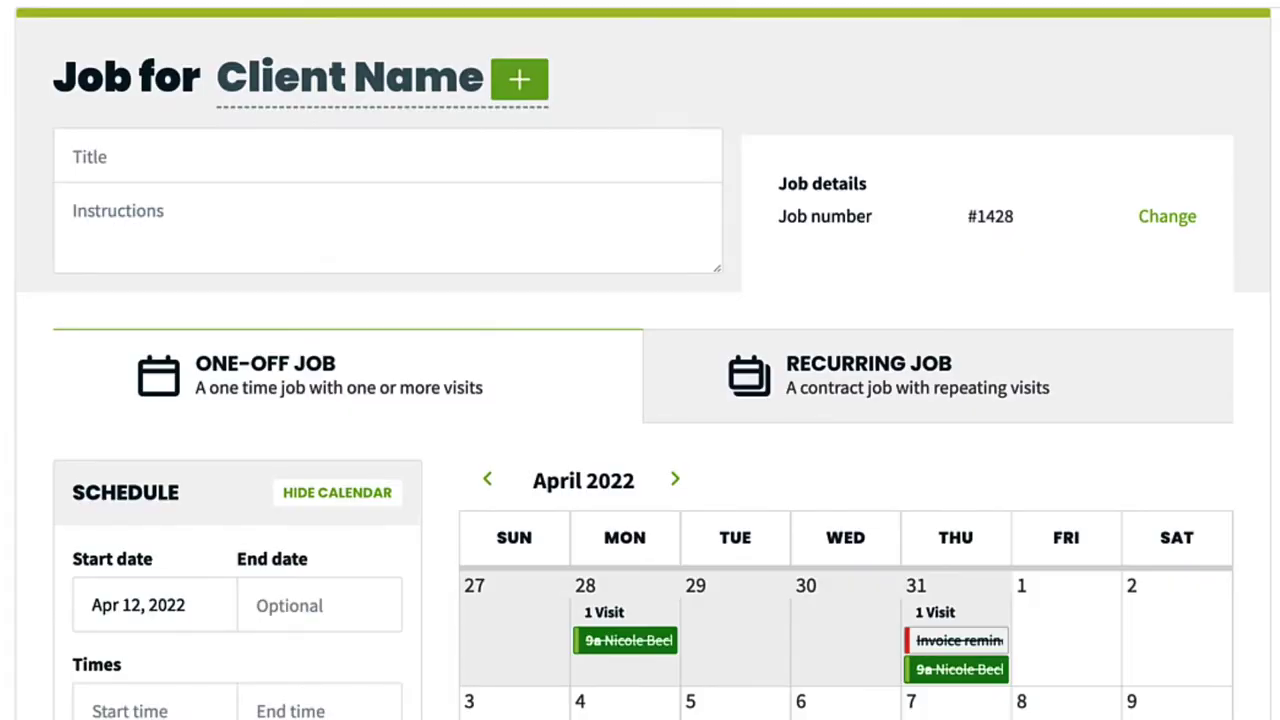
Pick the second listed client, title the job 'Weekly Cleaning' with instructions 'Full house clean'
left_click(524, 88)
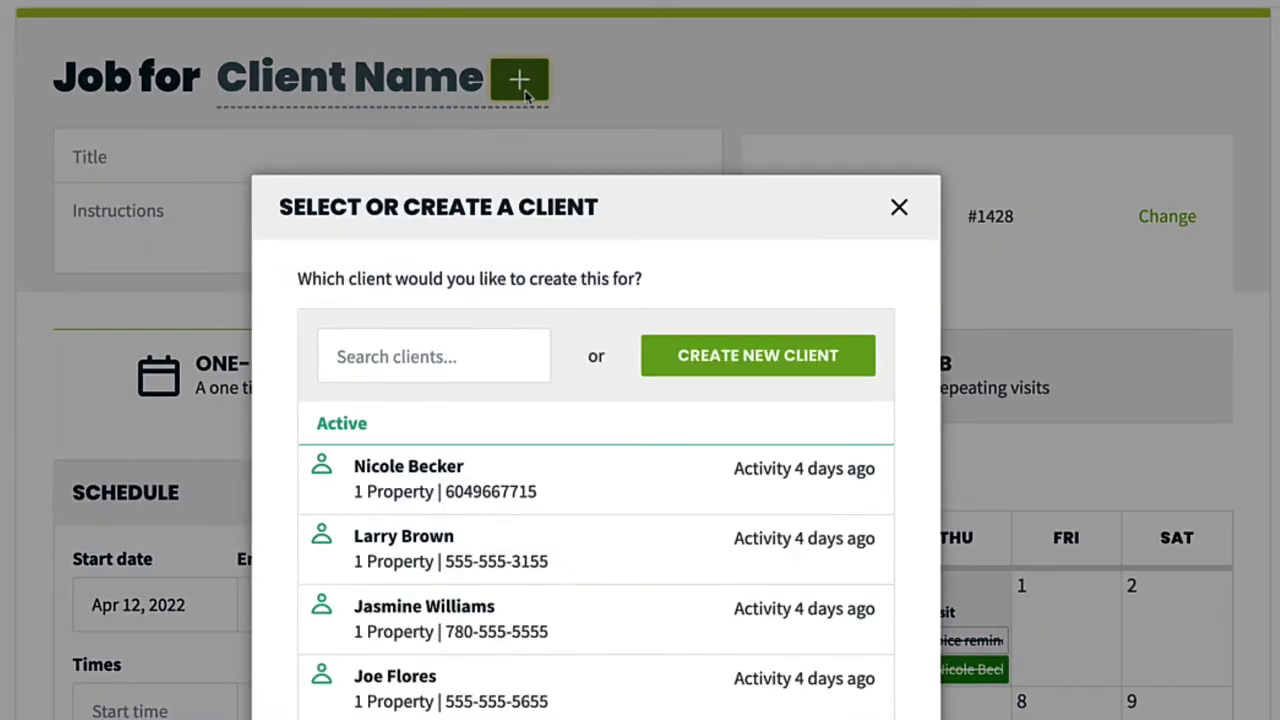
left_click(580, 551)
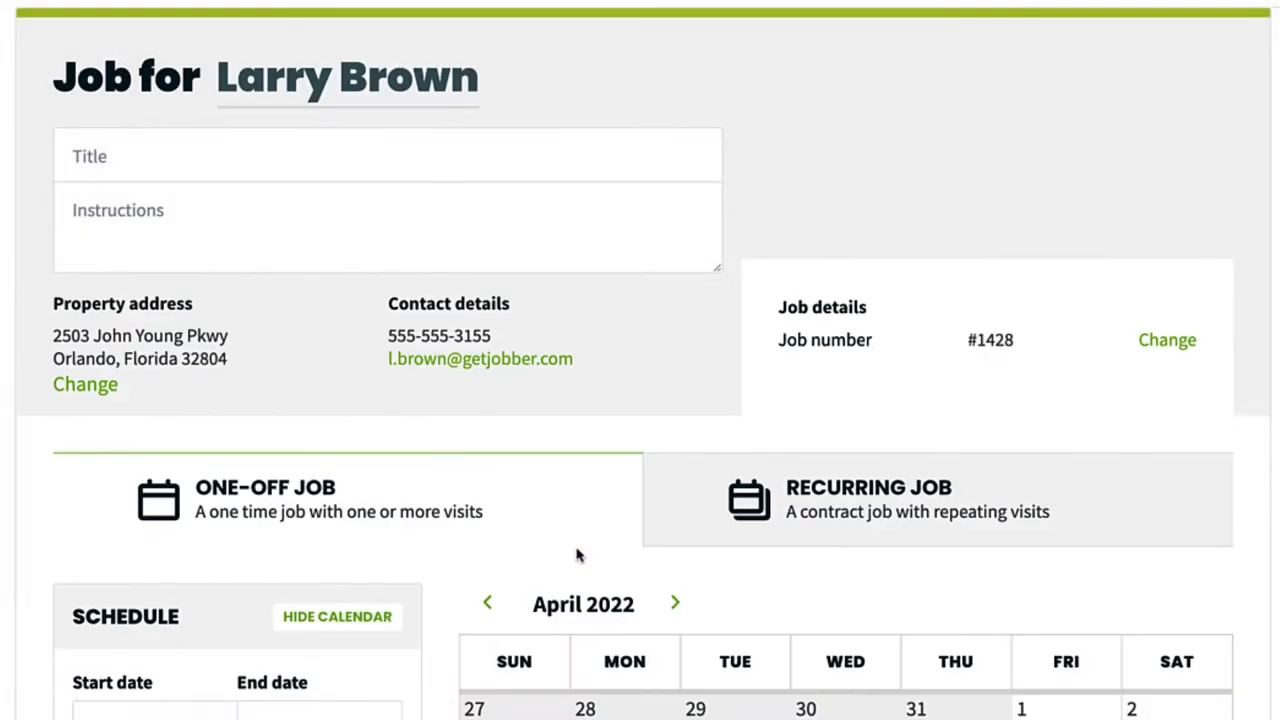
left_click(362, 170)
type("Weekl")
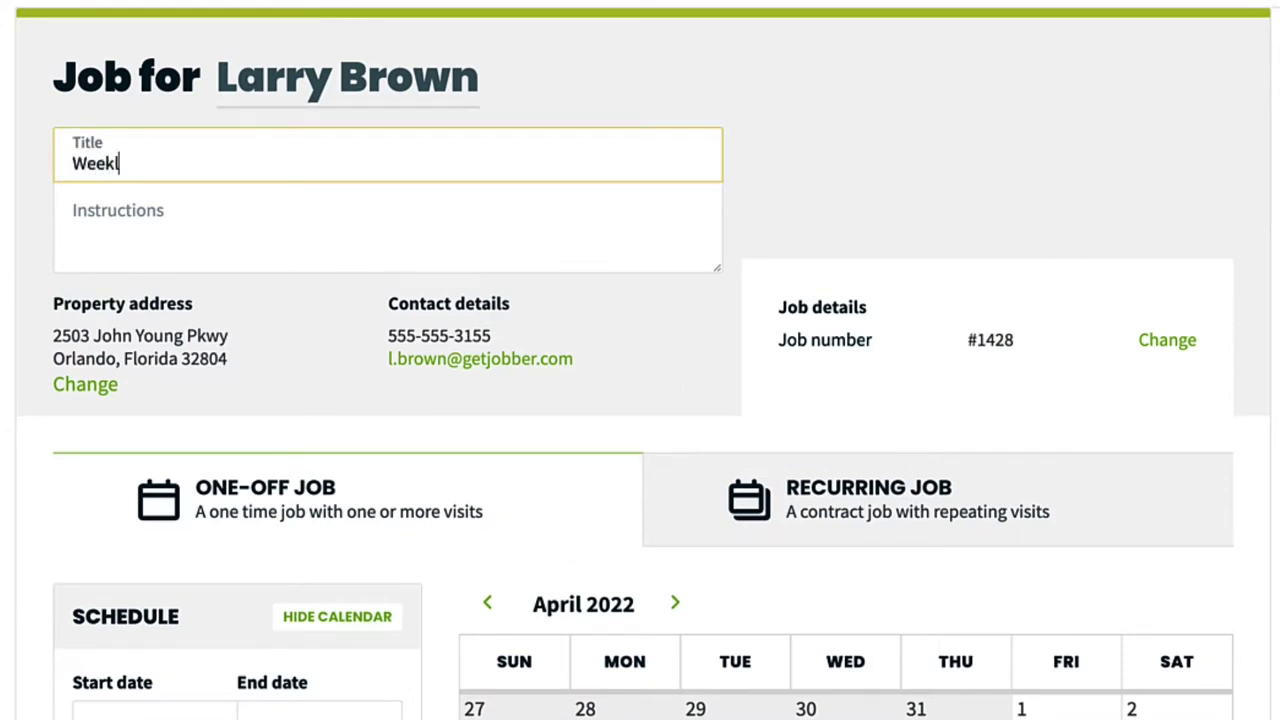
type("y Cleaning")
left_click(363, 214)
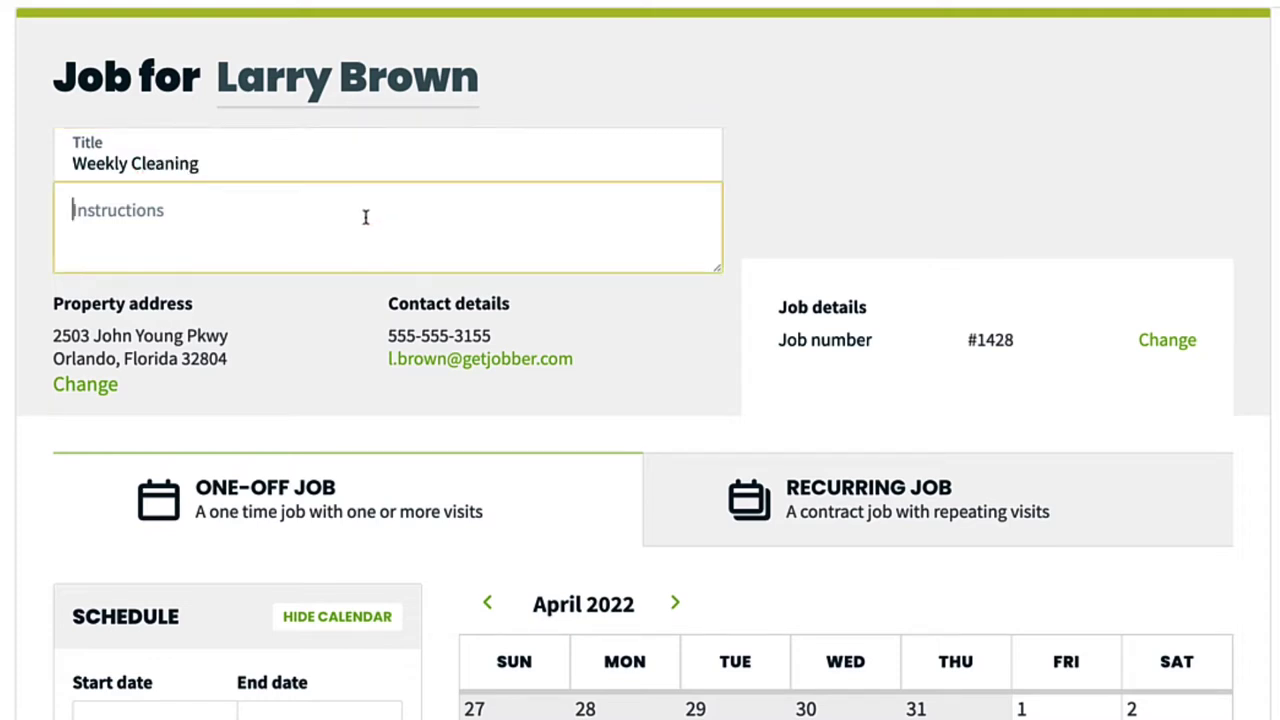
type("Full h")
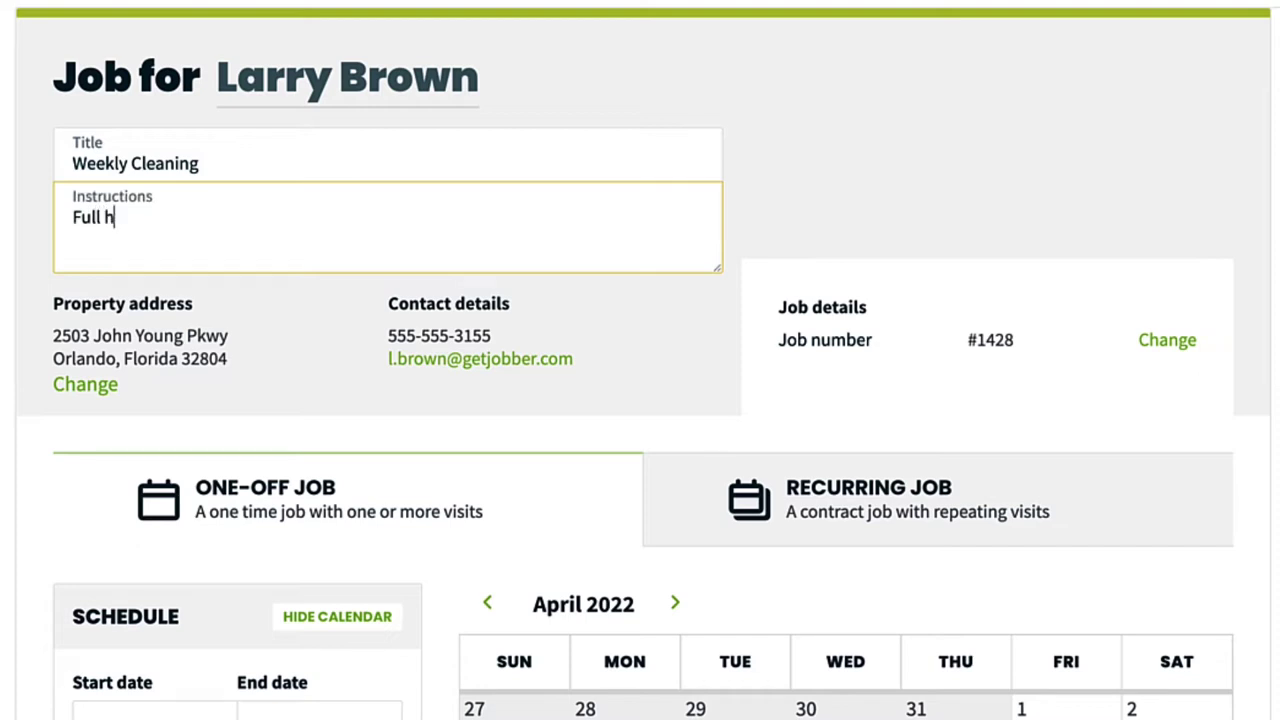
type("ouse clean")
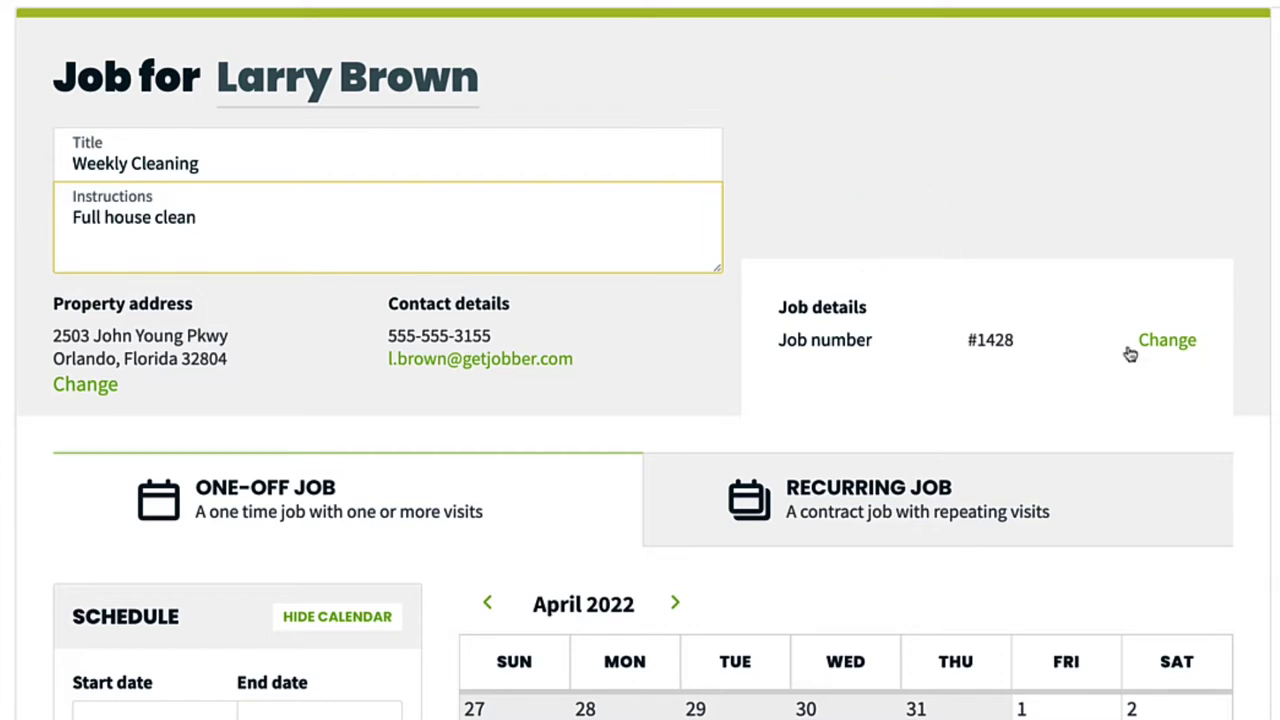
left_click(1162, 343)
left_click(1146, 262)
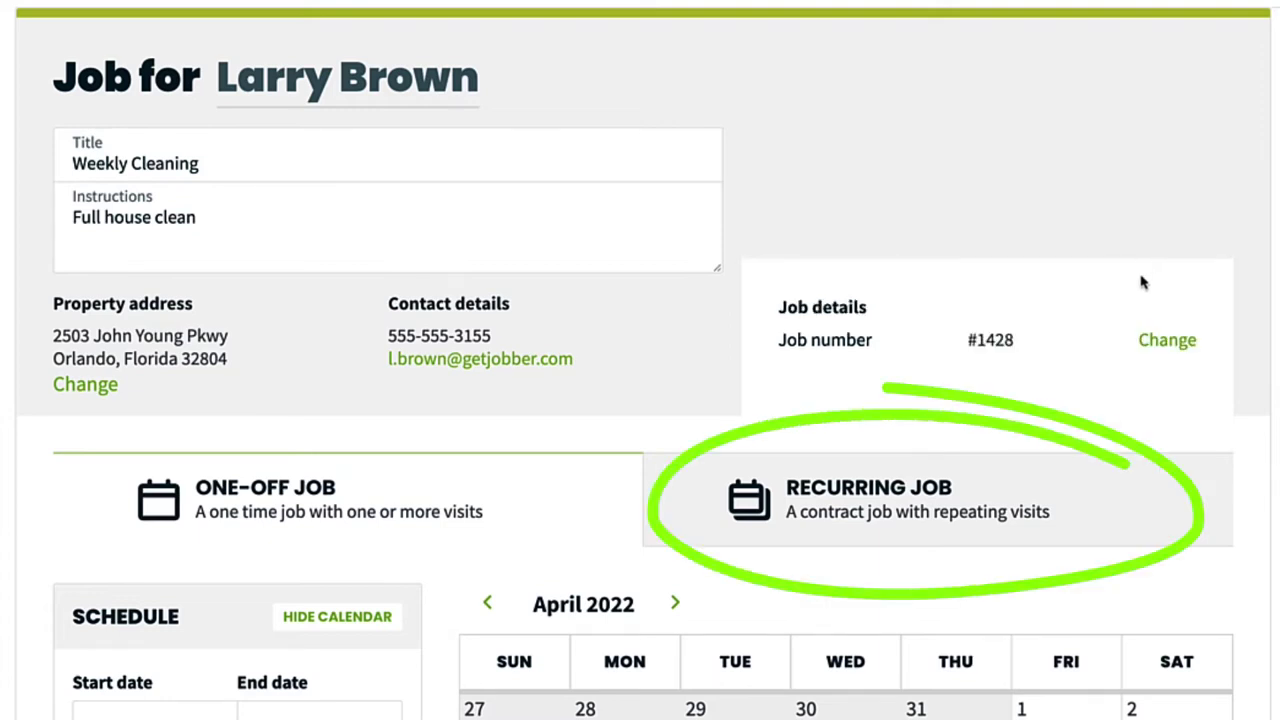
Make the job recurring with a start date of Apr 18, 2022
left_click(1116, 507)
scroll(18, 652, "down", 5)
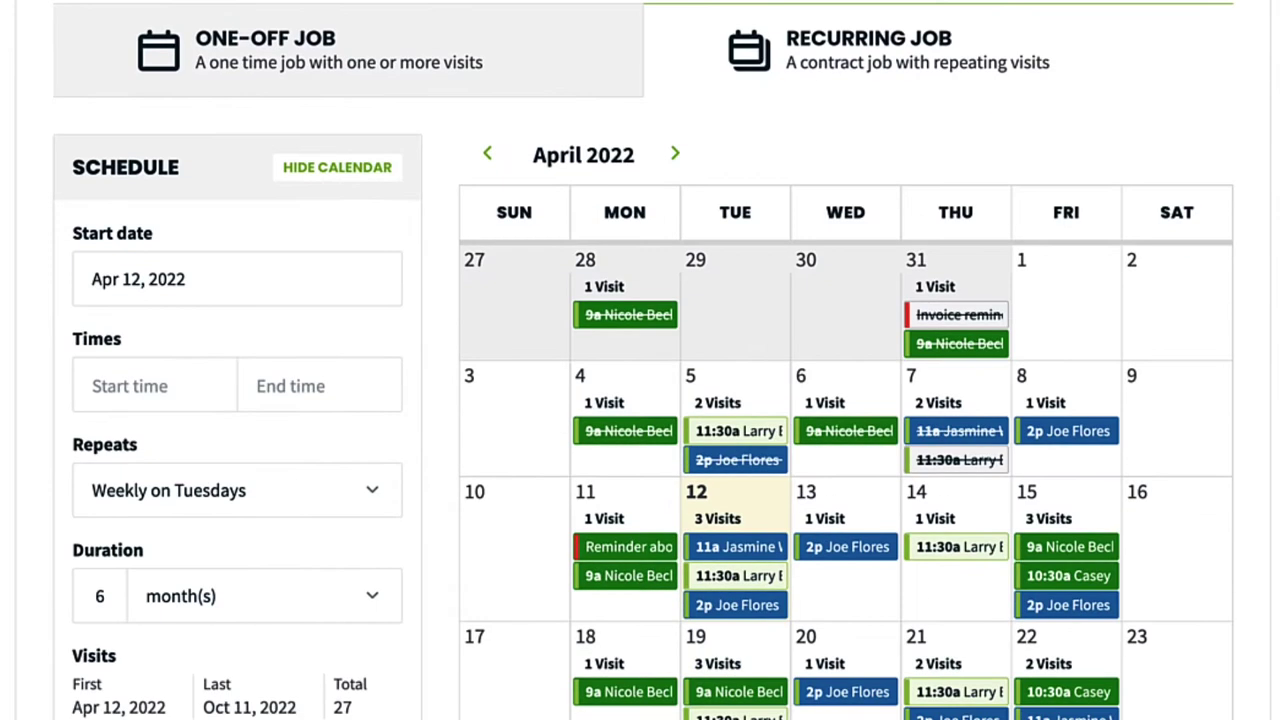
left_click(215, 266)
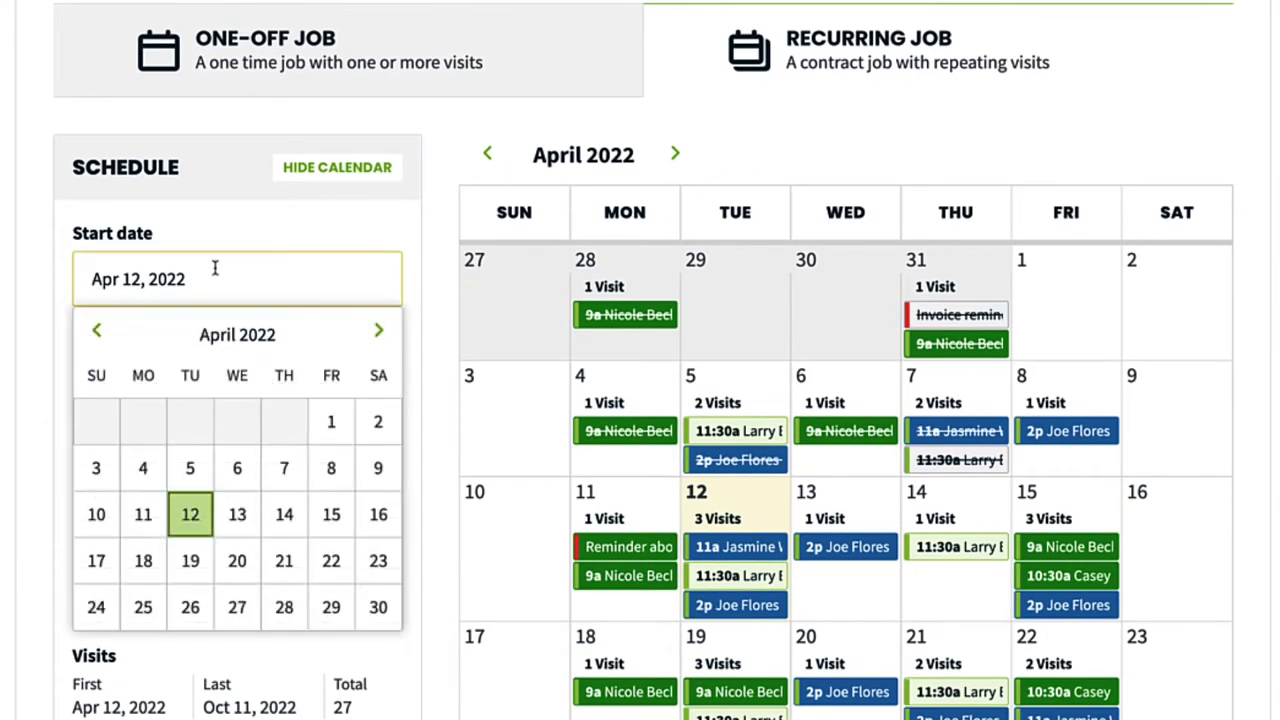
left_click(140, 563)
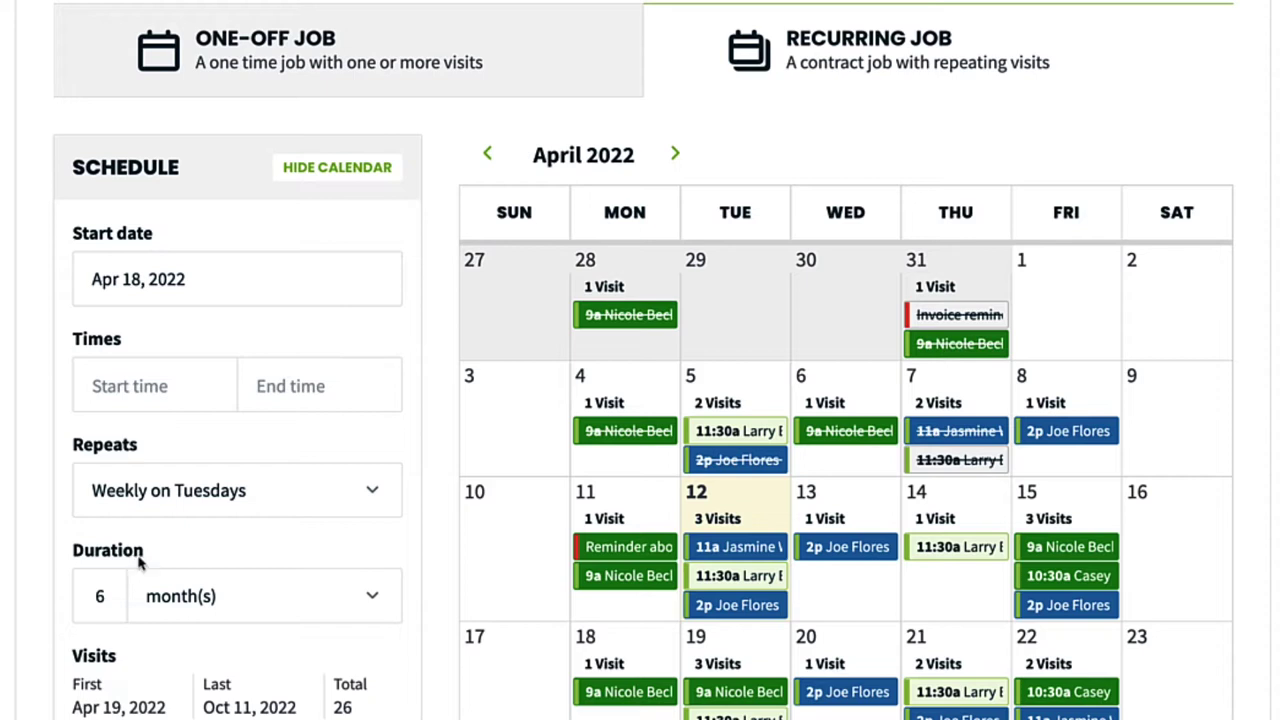
left_click(318, 178)
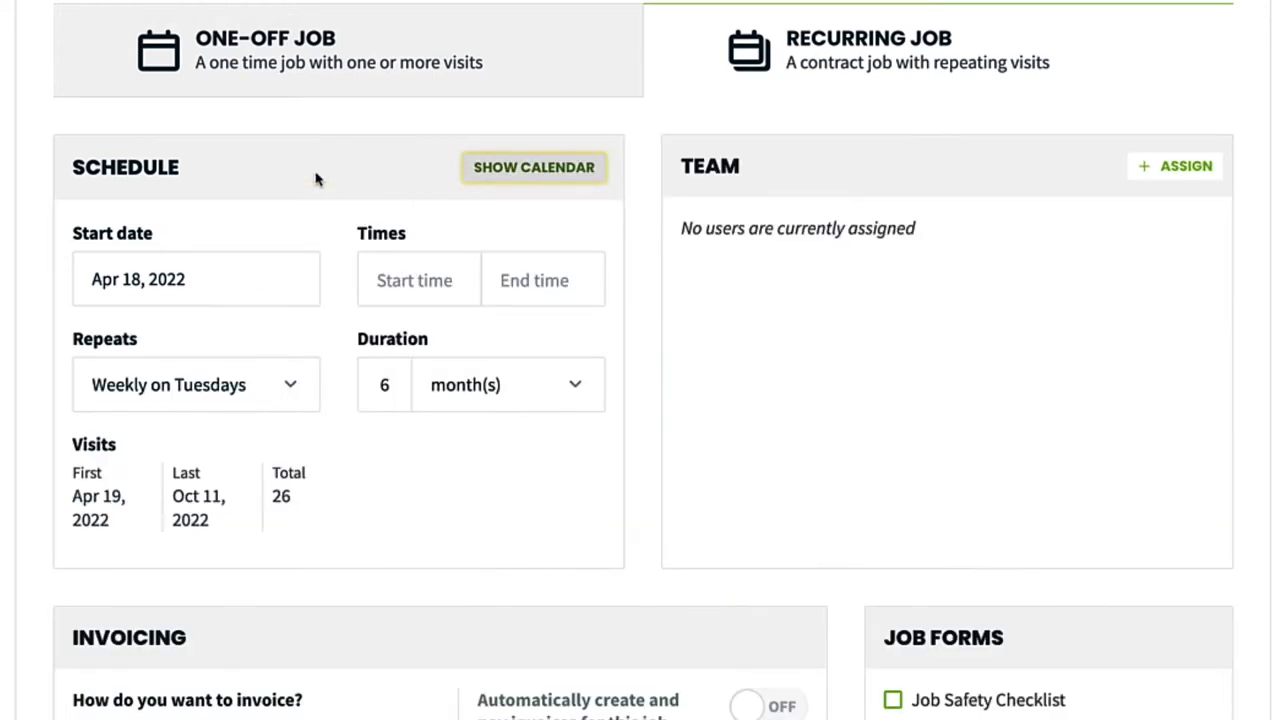
left_click(494, 172)
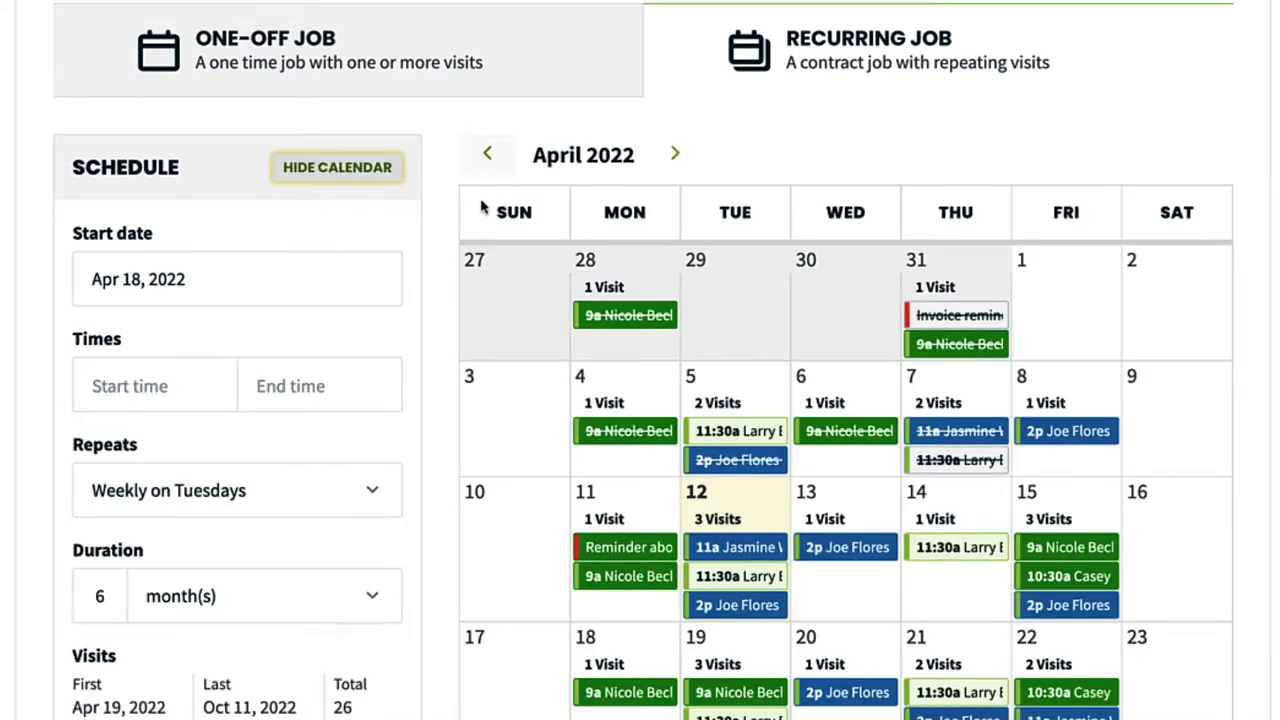
Set the recurring job's duration to 1 year, giving 52 visits
left_click(350, 604)
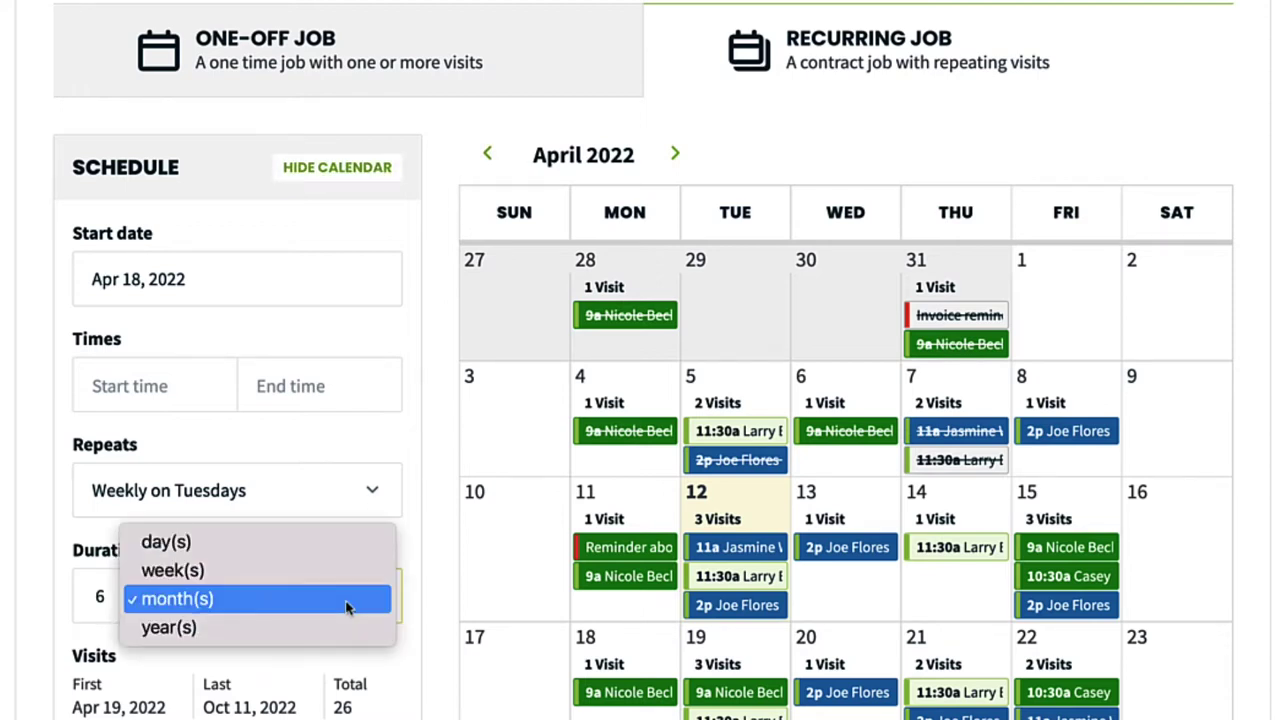
left_click(330, 627)
double_click(110, 594)
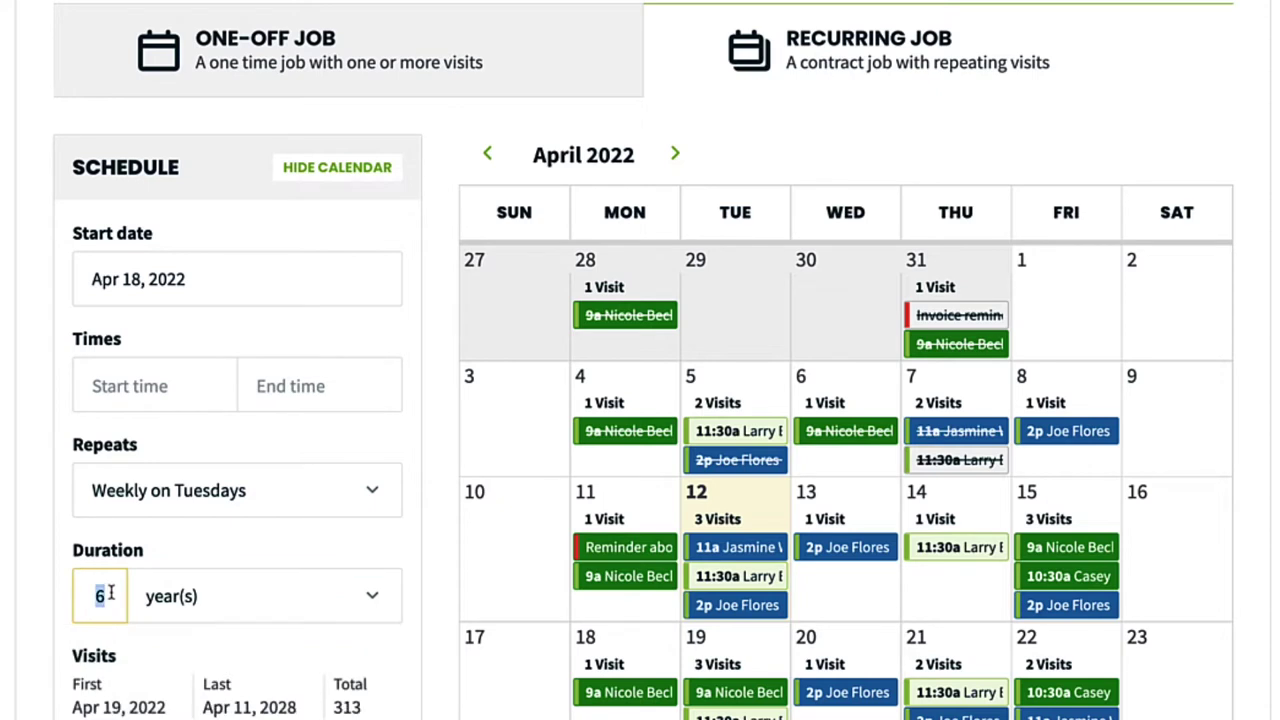
type("1")
left_click(160, 648)
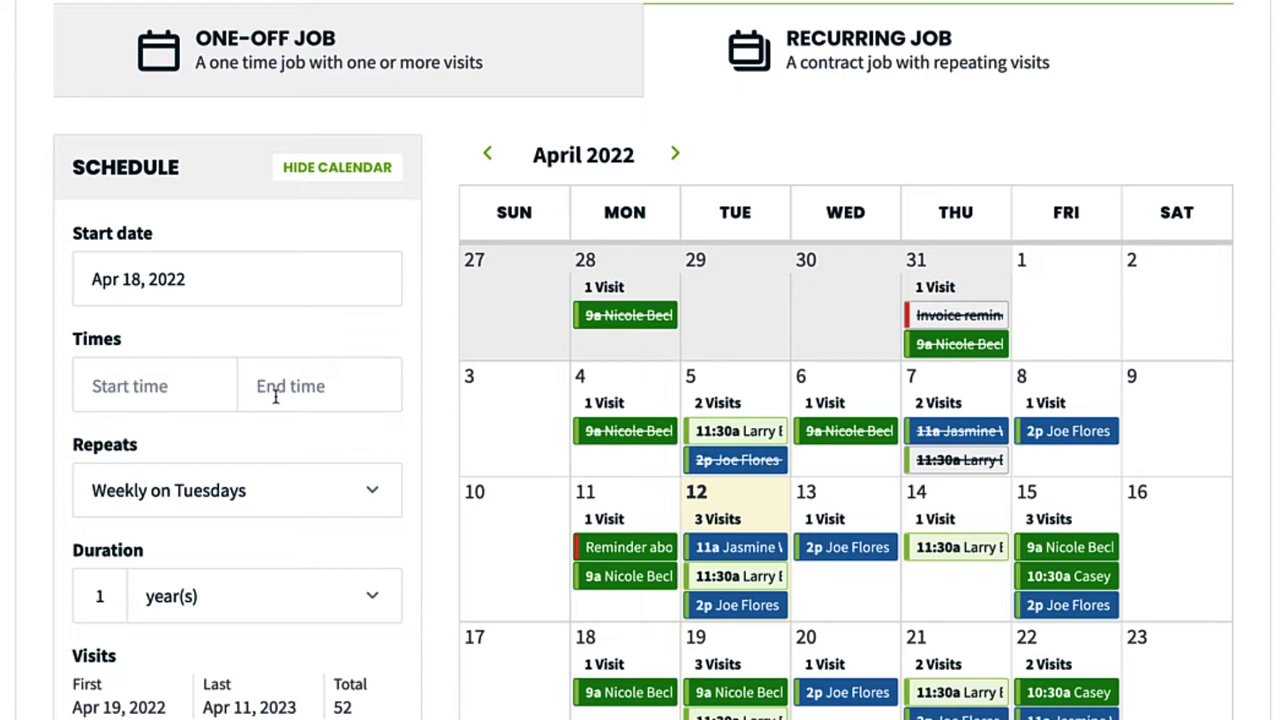
left_click(281, 495)
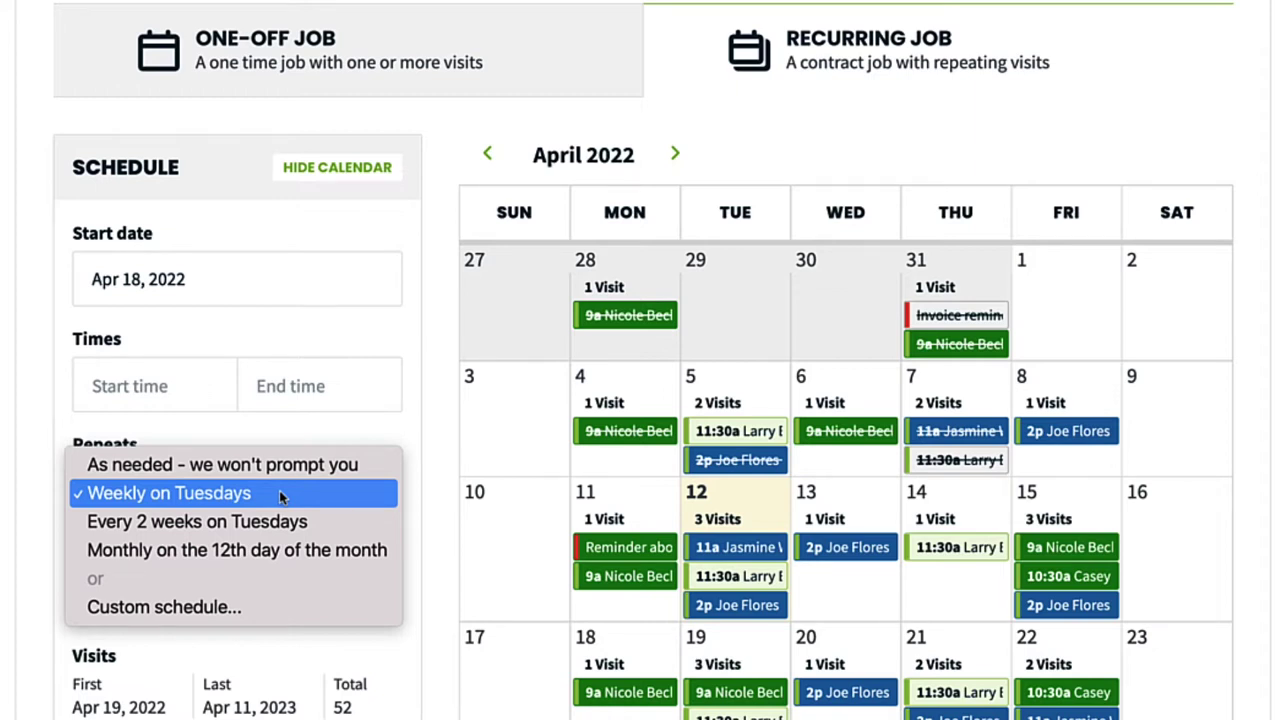
Try custom repeat options: Mondays, then monthly on the 15th or 1st and 3rd Mondays
left_click(279, 610)
left_click(530, 492)
left_click(510, 488)
left_click(630, 409)
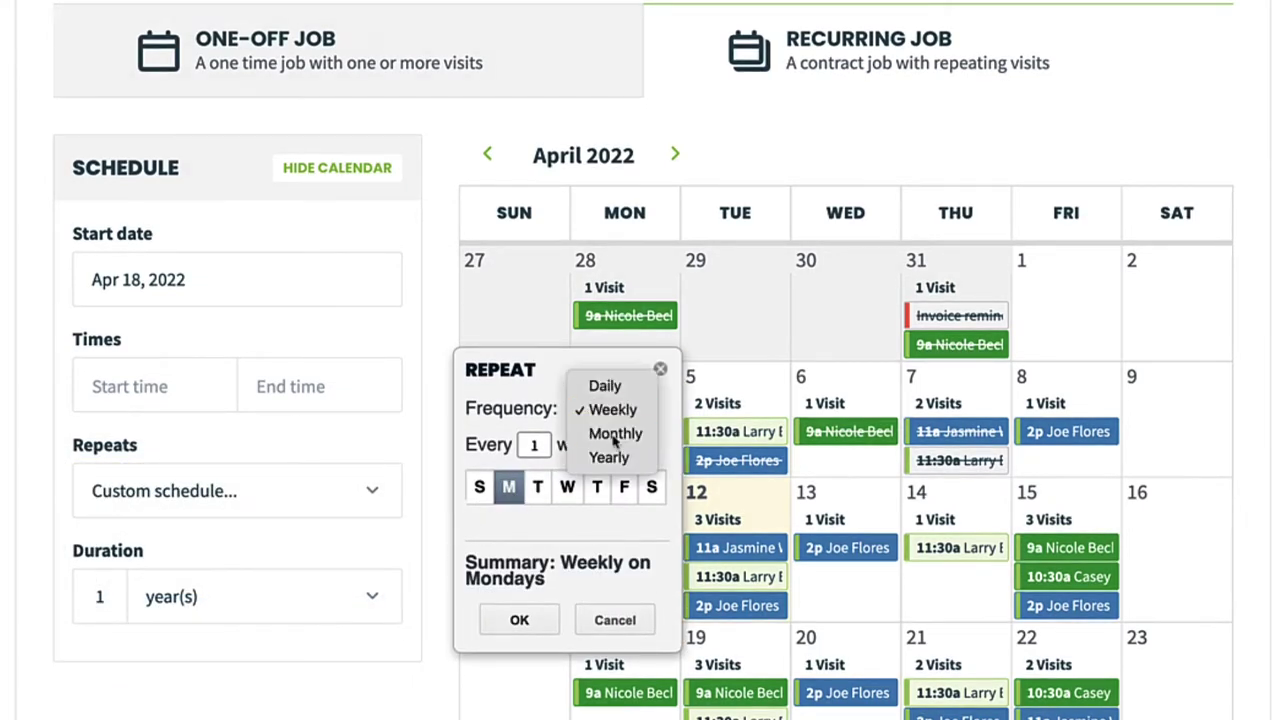
left_click(615, 434)
left_click(477, 516)
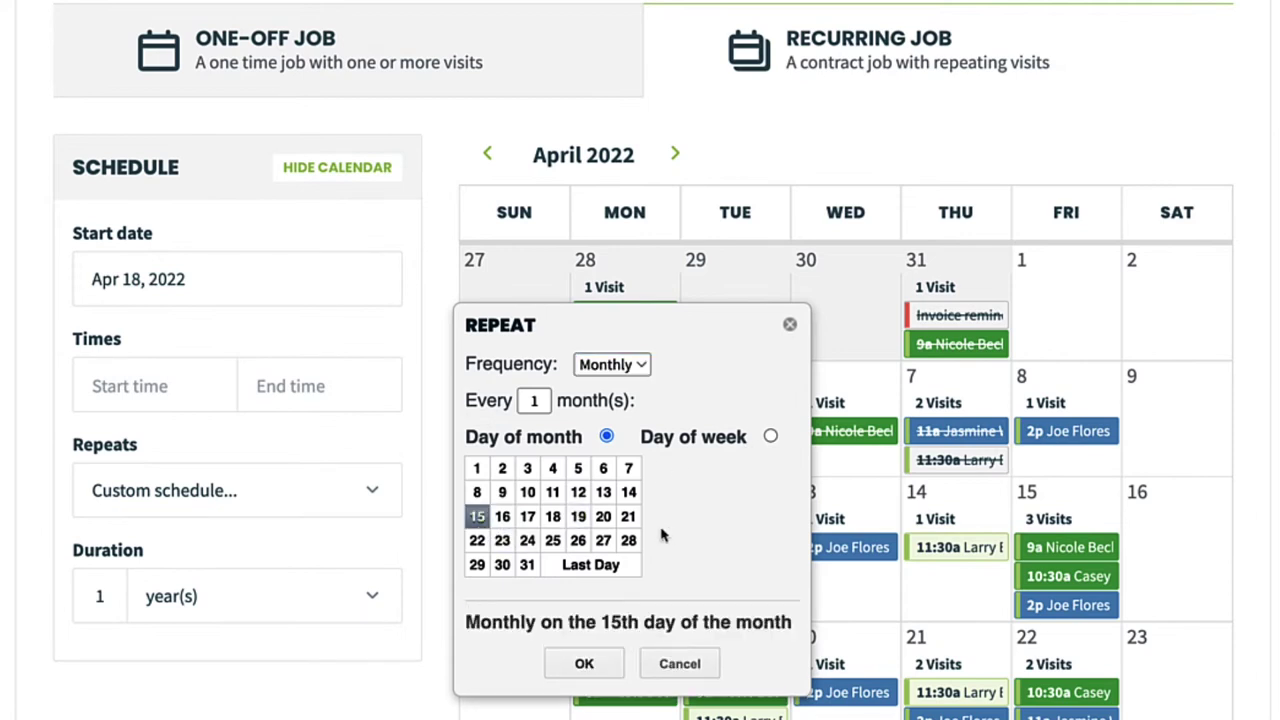
left_click(770, 436)
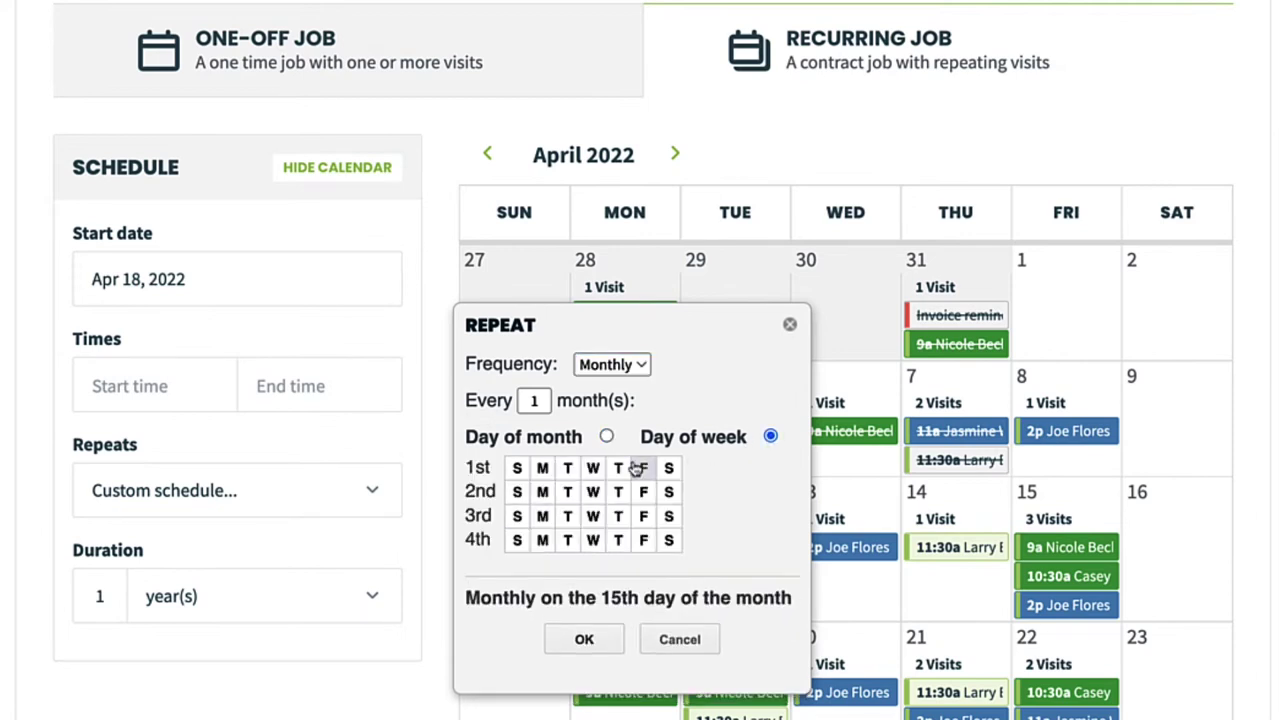
left_click(542, 469)
left_click(542, 516)
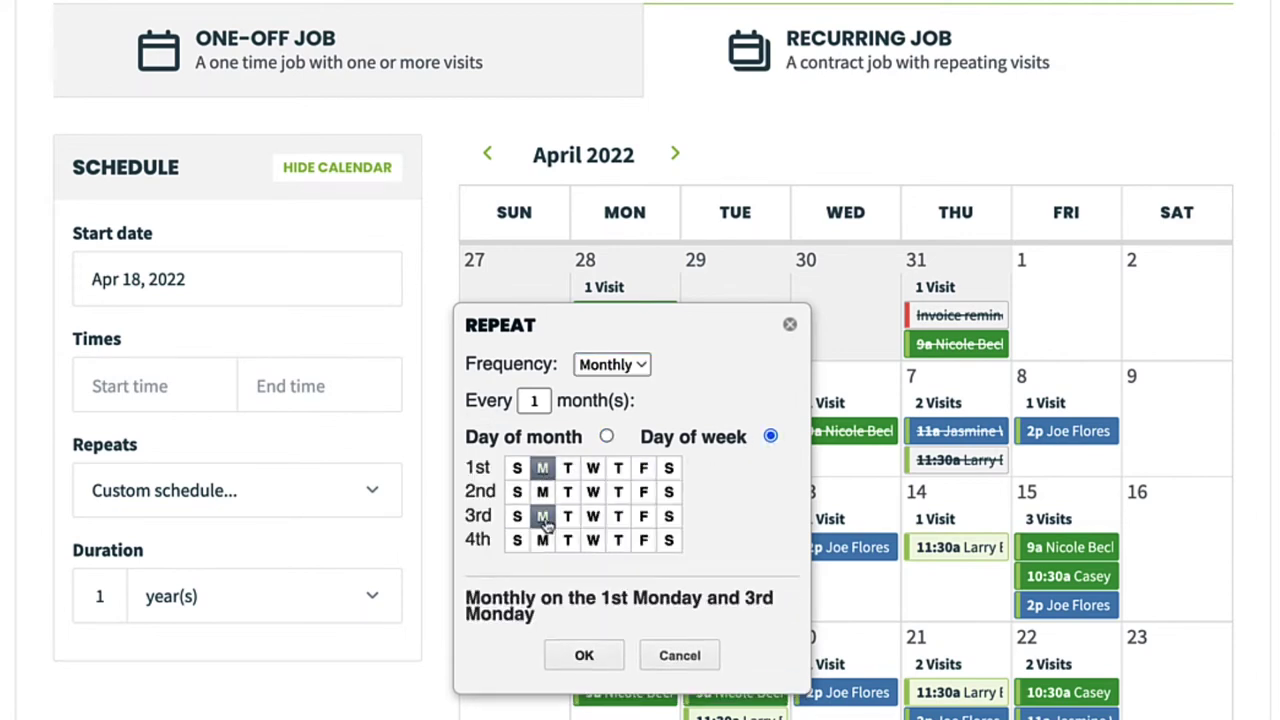
left_click(606, 437)
Set the custom schedule to weekly on Mondays, giving 53 visits through Apr 17, 2023
double_click(534, 400)
type("3")
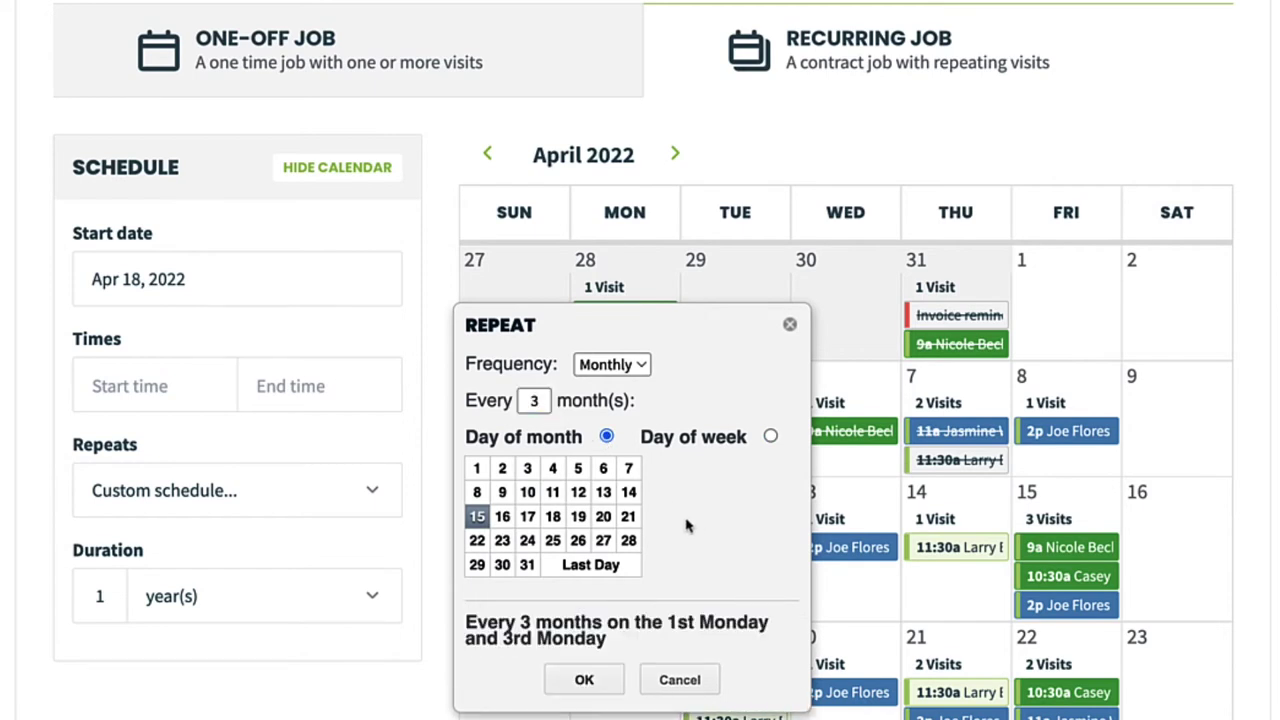
left_click(477, 468)
left_click(642, 366)
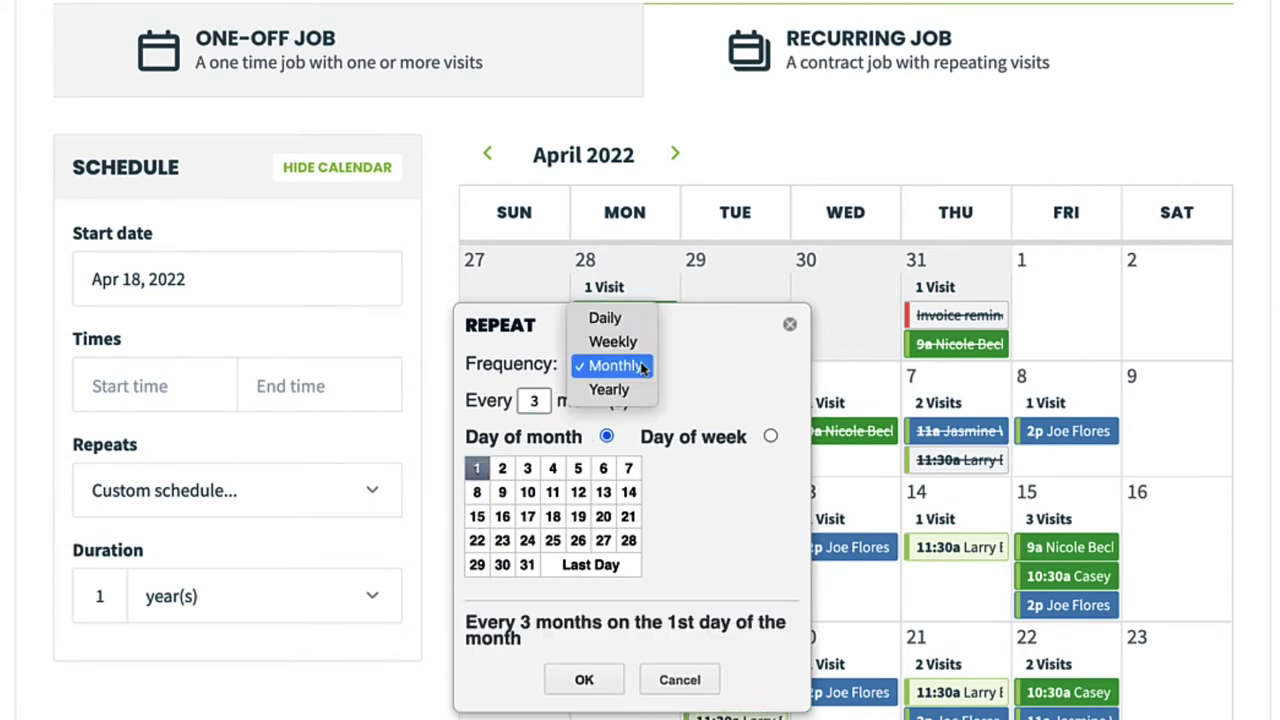
left_click(640, 342)
left_click(508, 497)
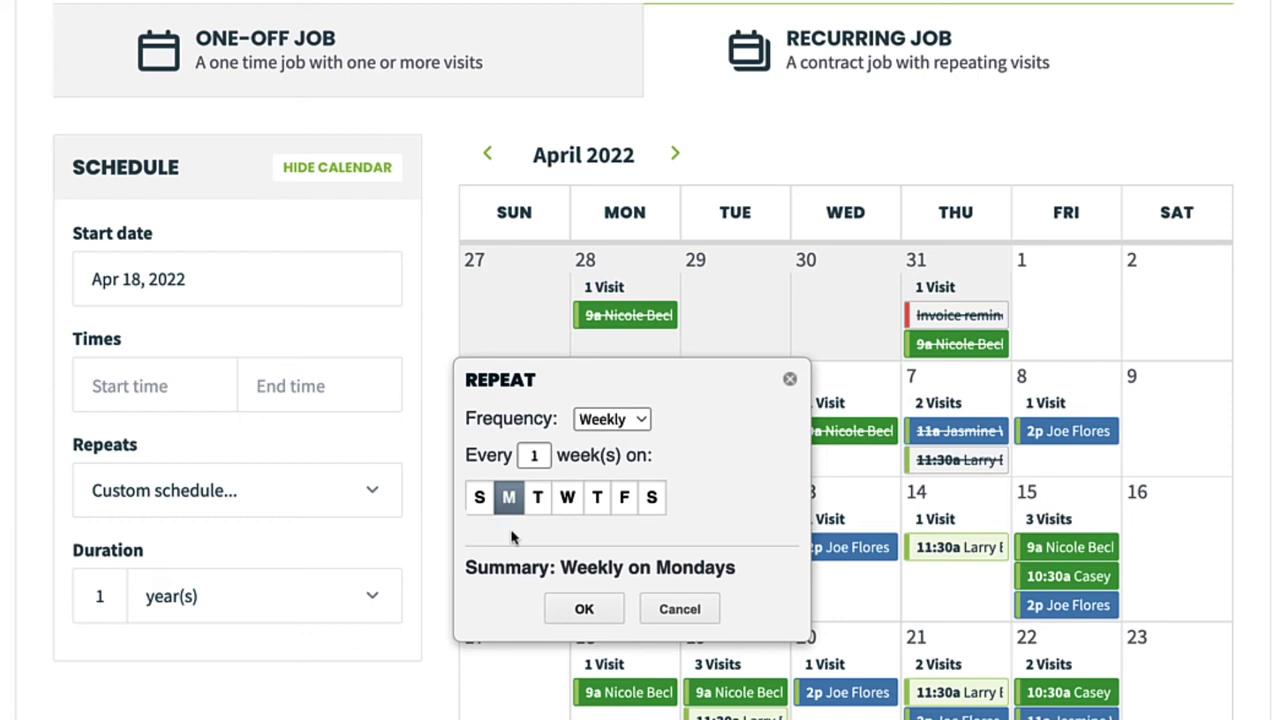
left_click(590, 620)
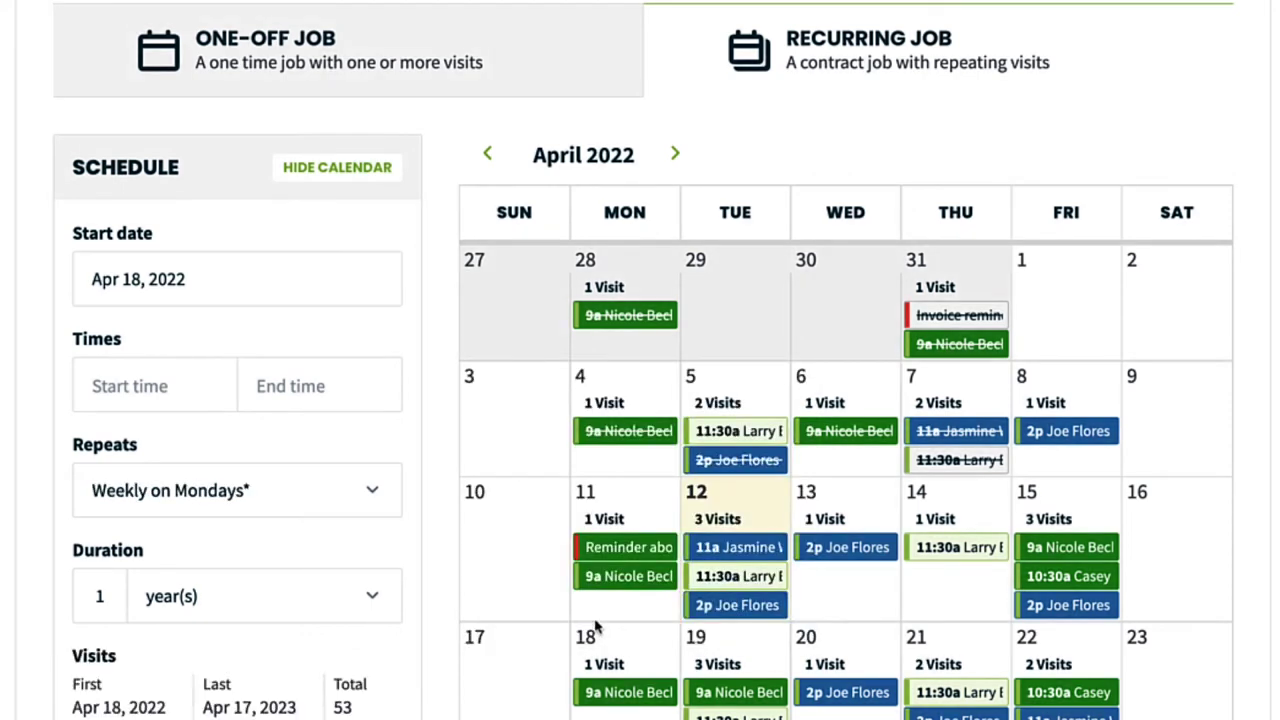
left_click(388, 492)
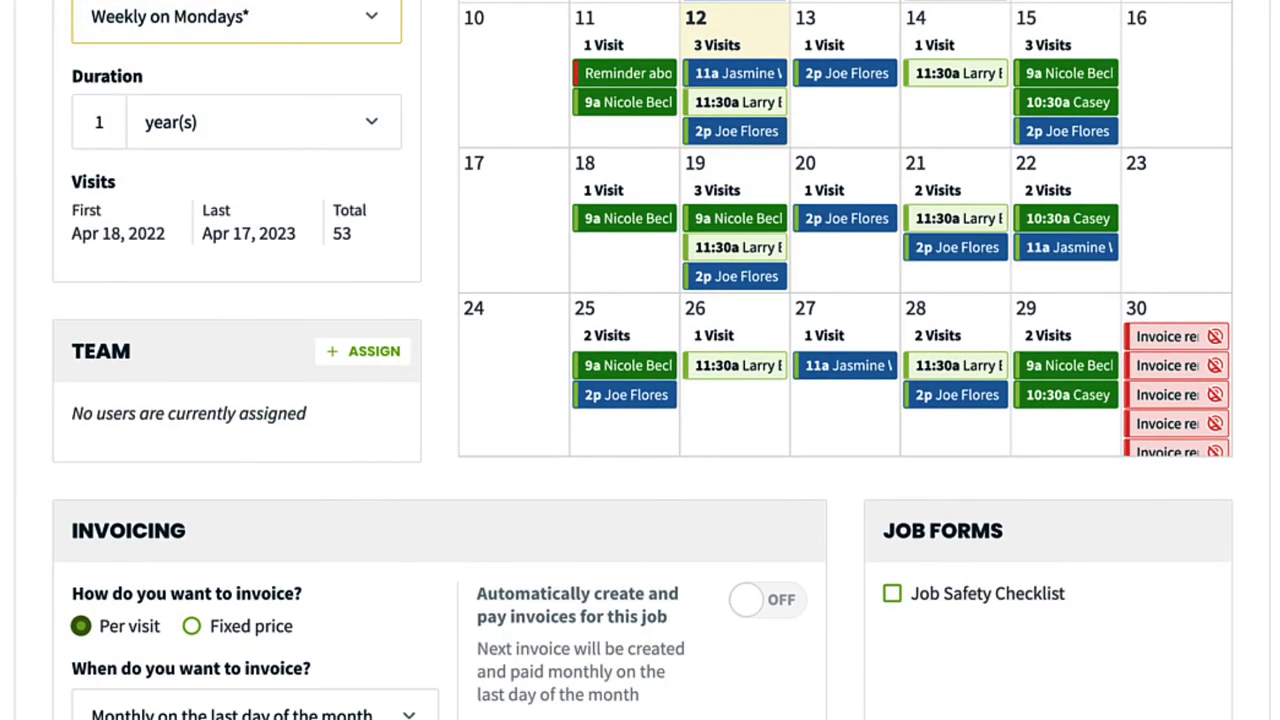
Add Steven as the job's assigned team member
left_click(355, 352)
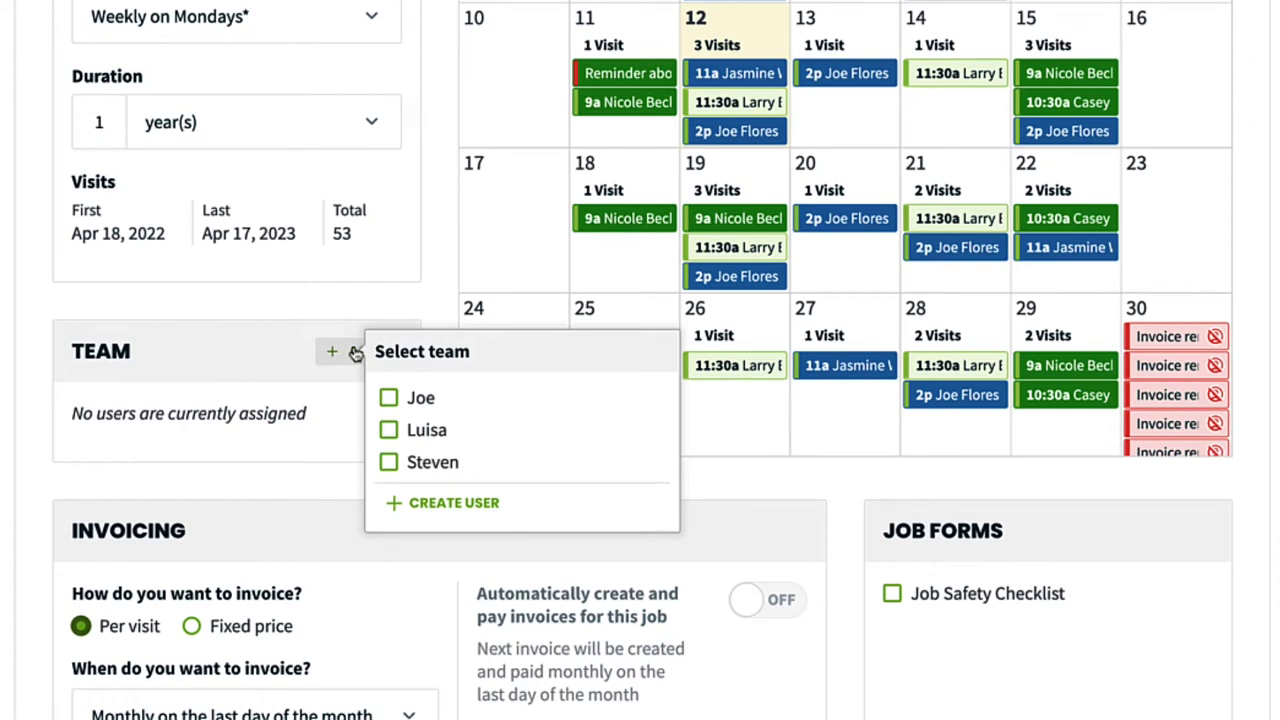
left_click(389, 463)
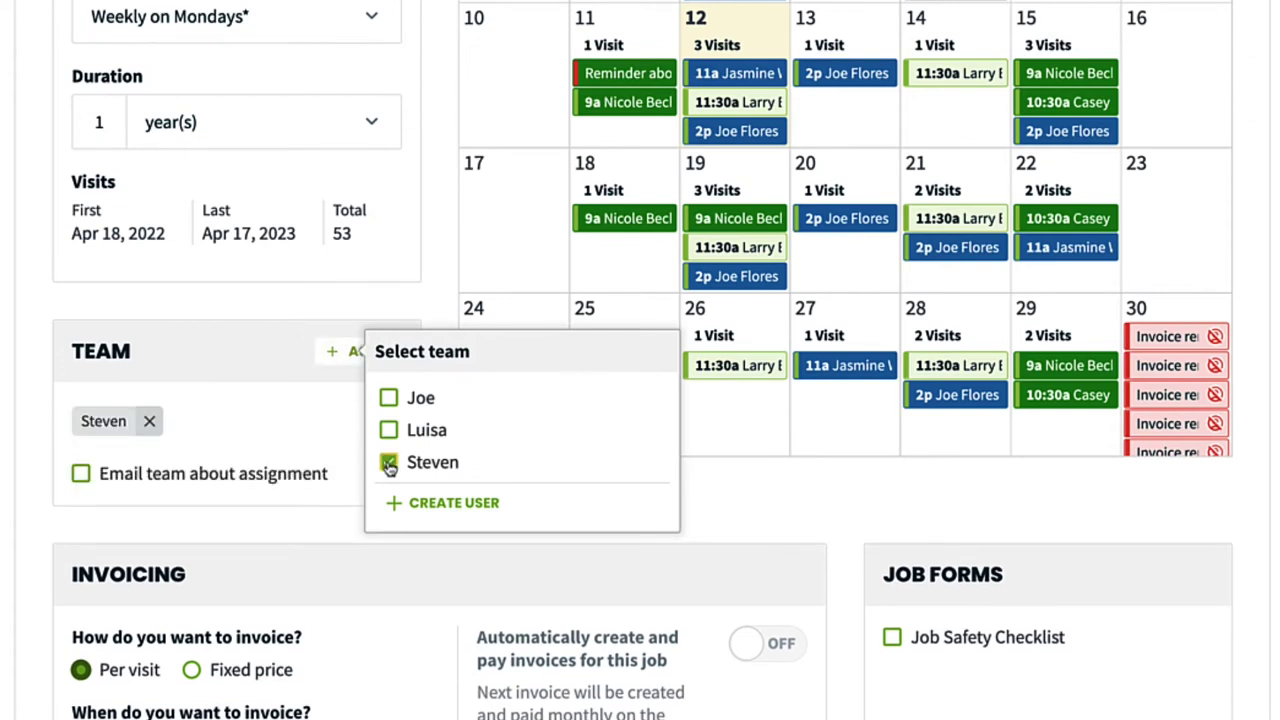
left_click(349, 449)
scroll(349, 445, "down", 5)
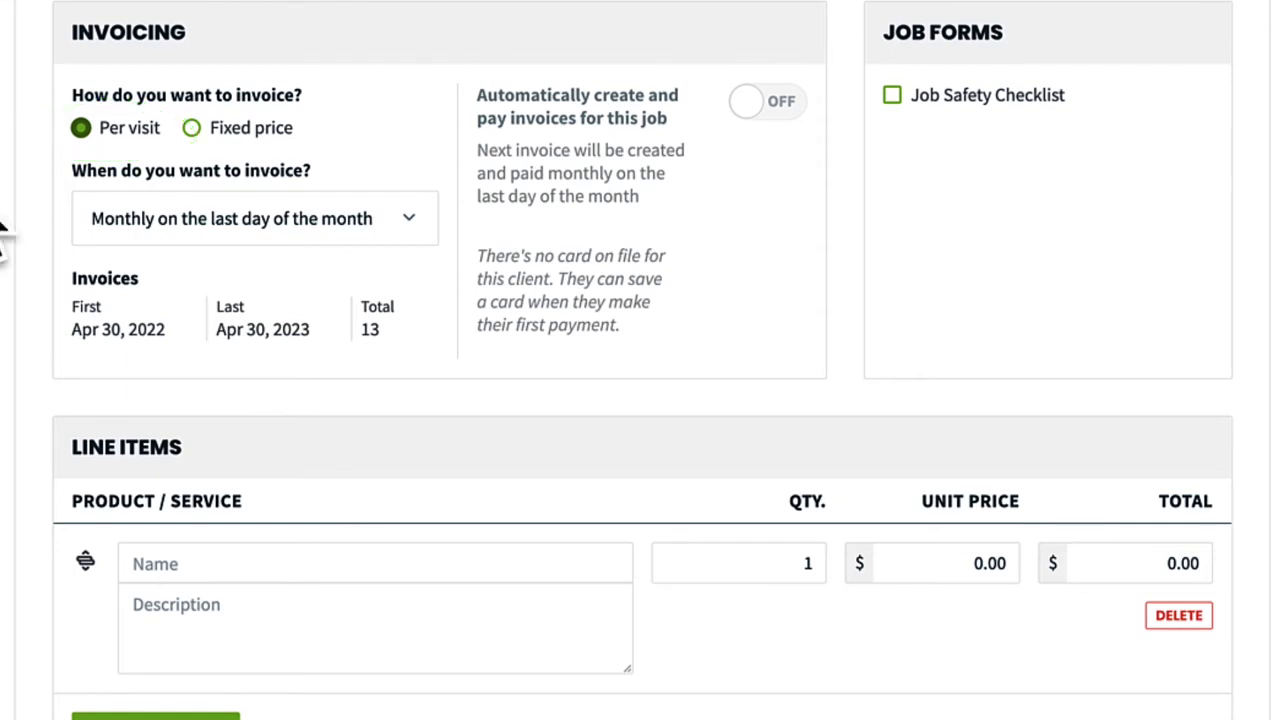
mouse_move(235, 140)
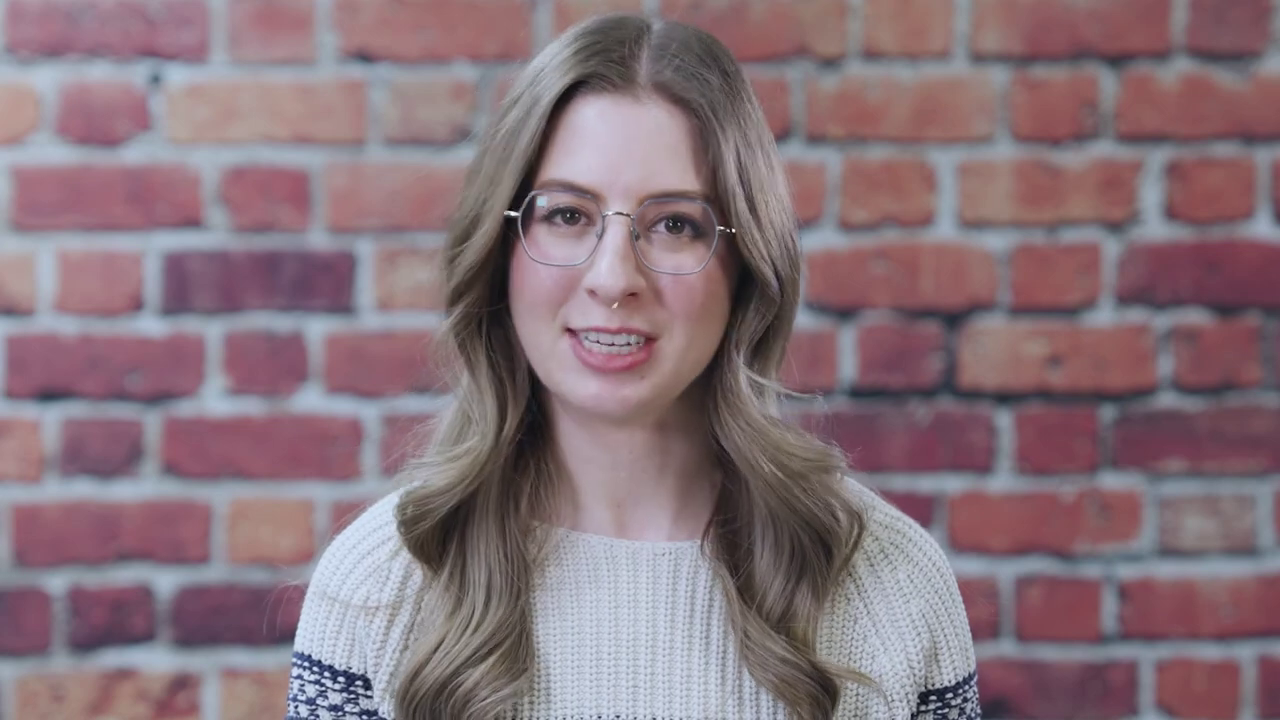
Show the options for 'When do you want to invoice?'
left_click(380, 222)
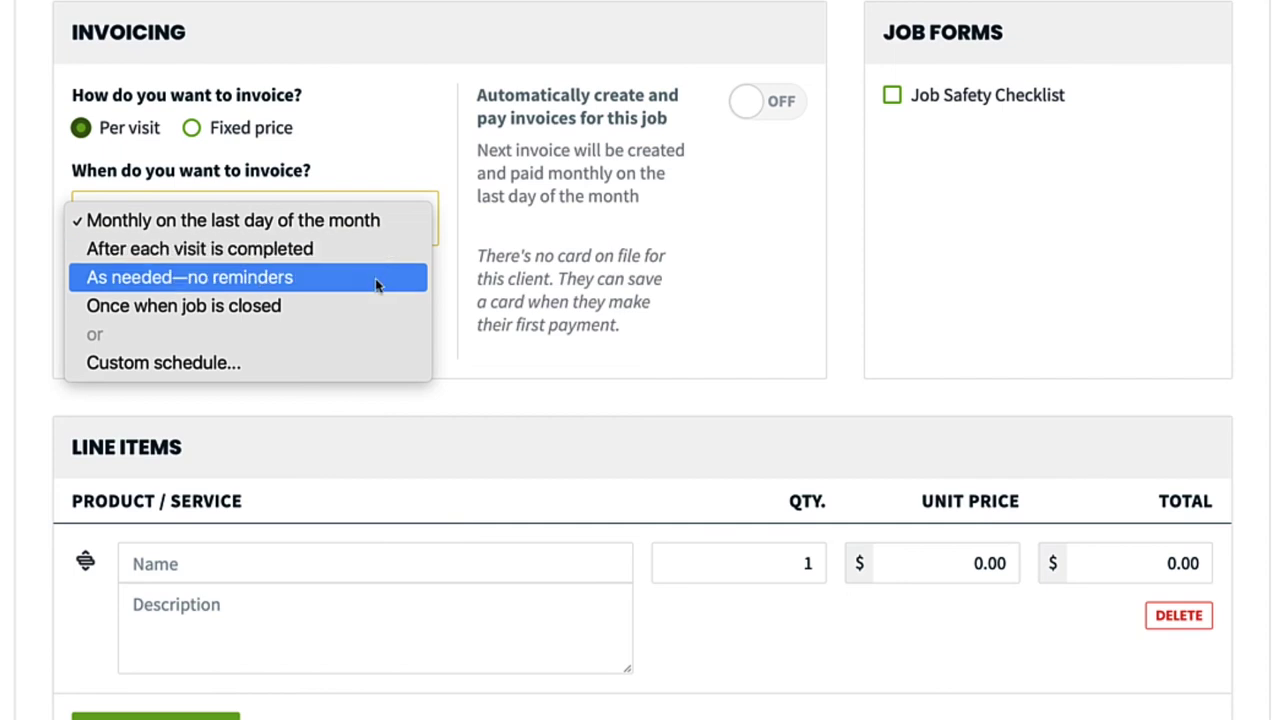
Add the Full house clean service as a $350.00 line item, then show the Save And options
left_click(440, 288)
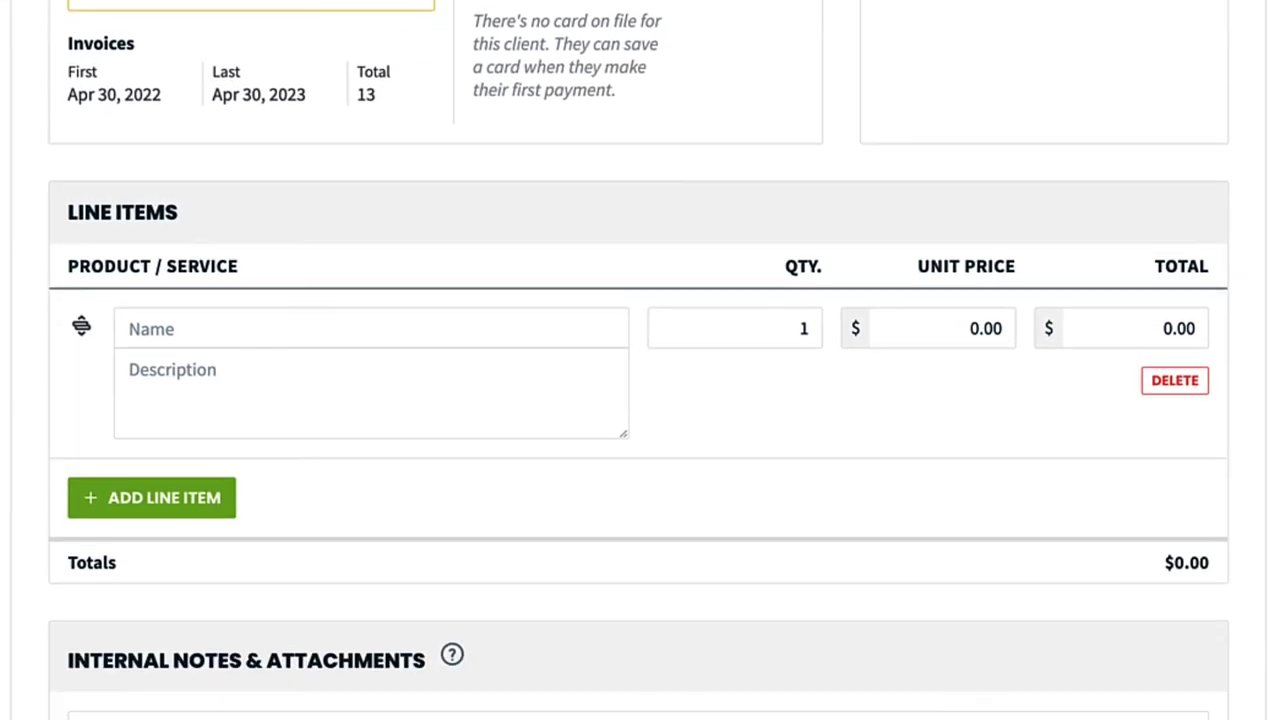
left_click(203, 327)
left_click(282, 416)
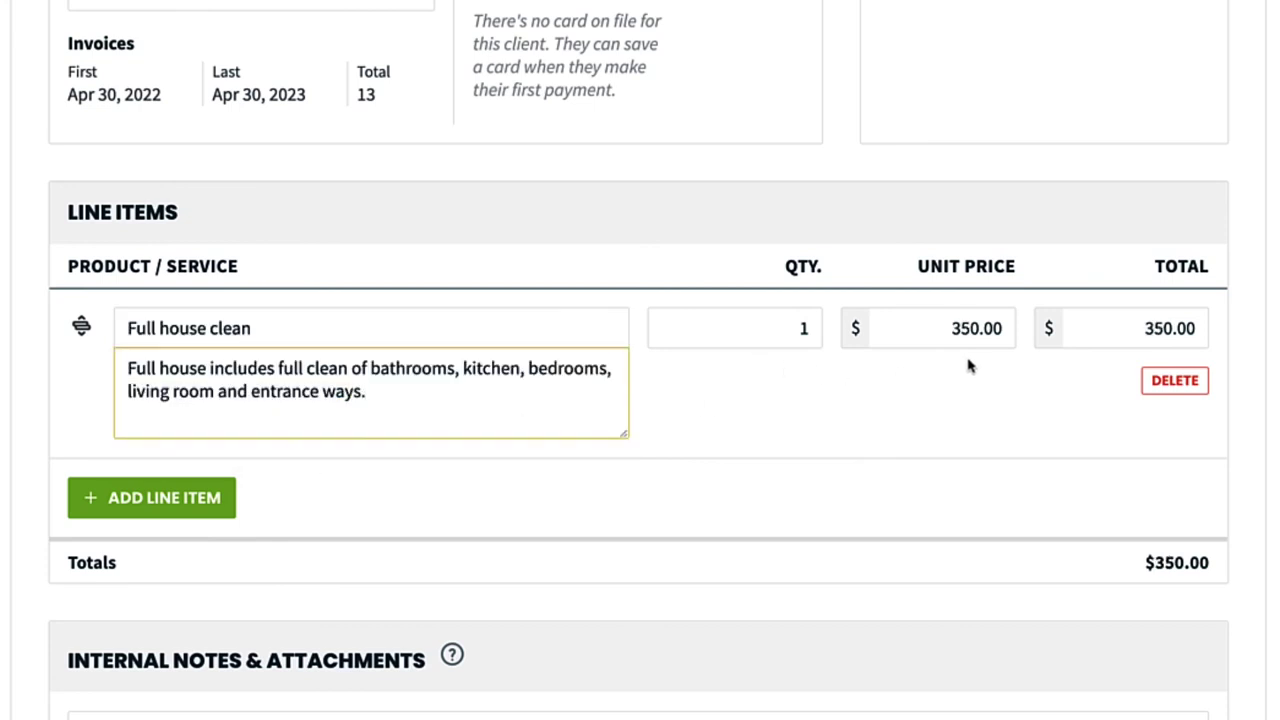
scroll(971, 366, "down", 5)
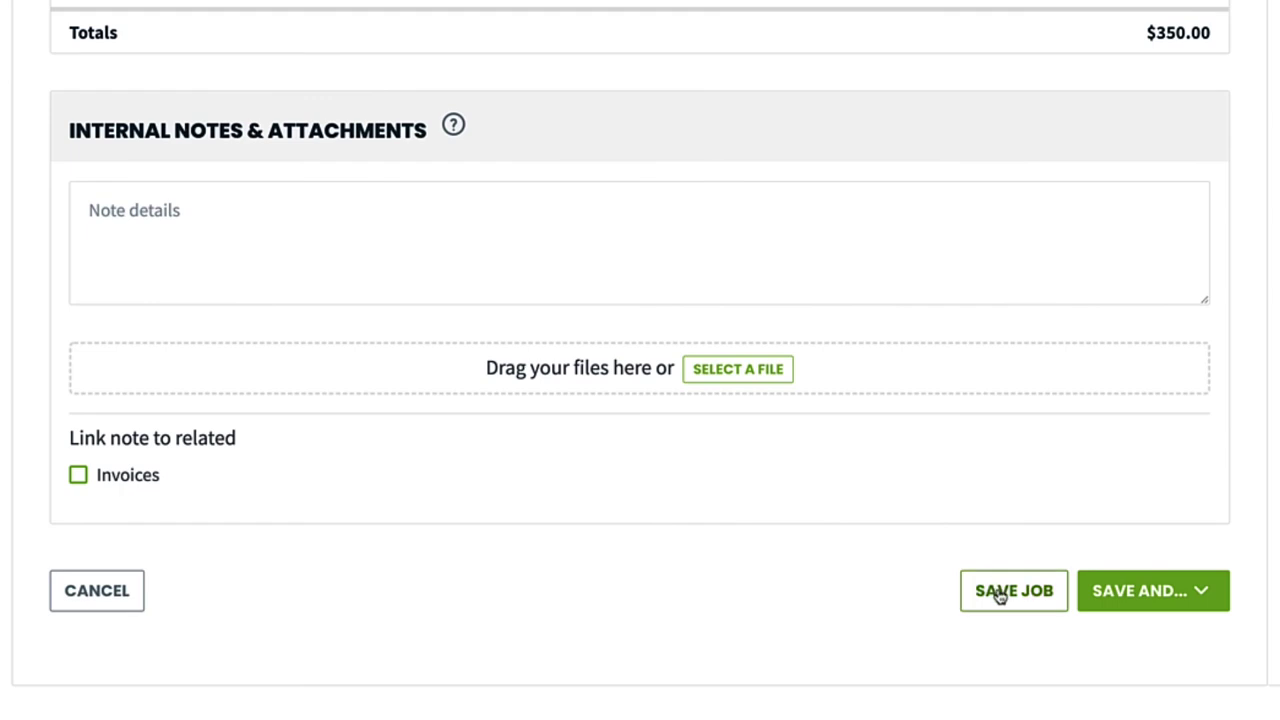
left_click(1118, 592)
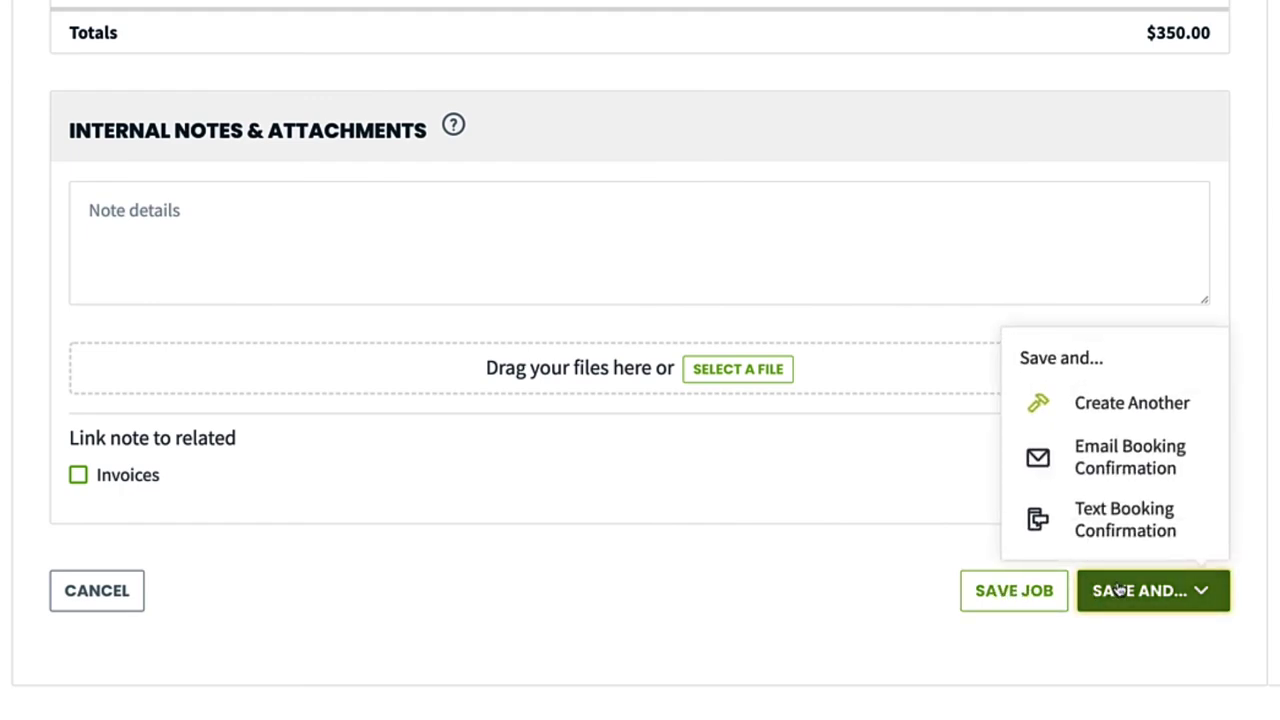